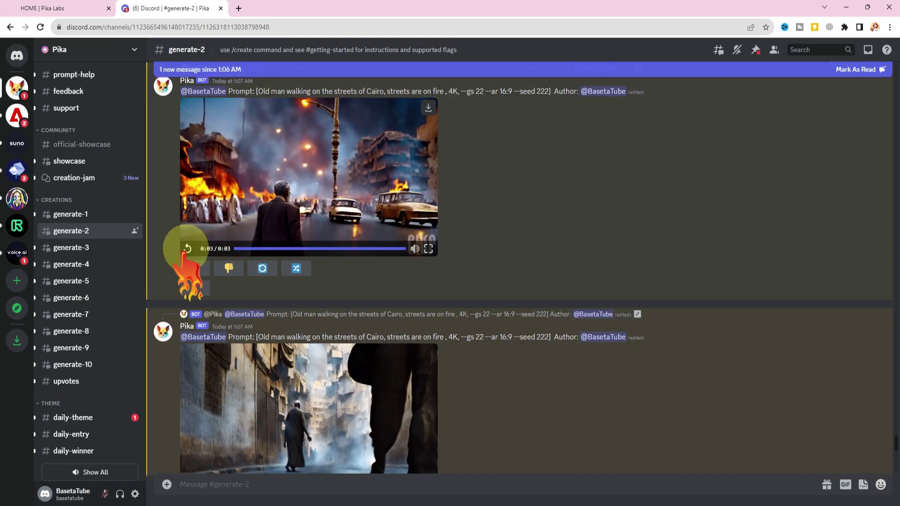
- Replay the generated video of the old man walking on the burning streets of Cairo
{"action": "left_click", "coordinate": [188, 249]}
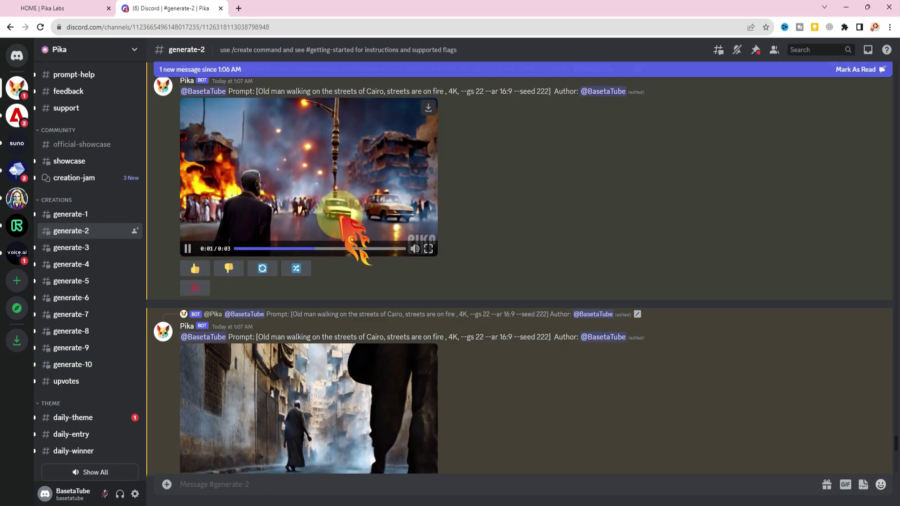
{"action": "scroll", "coordinate": [334, 403], "scroll_direction": "down", "scroll_amount": 3}
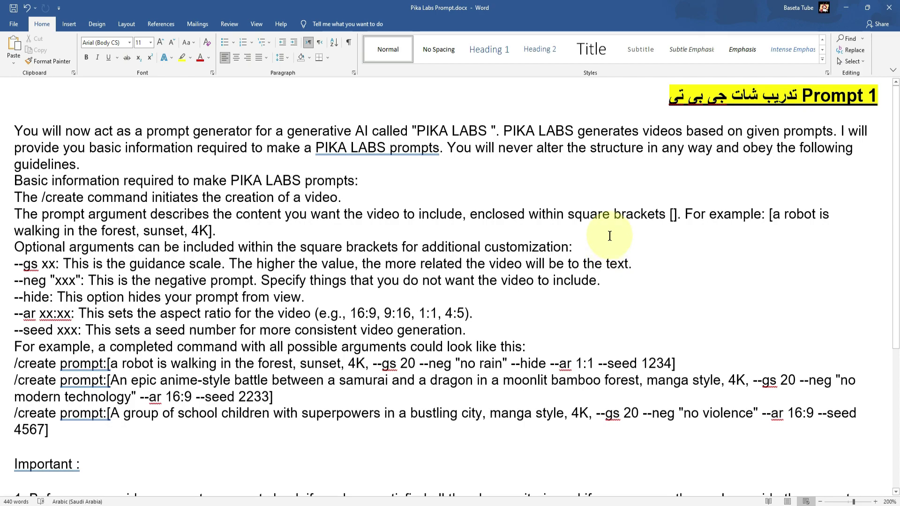
- Switch to the Word document Pika Labs Prompt.docx and copy the full Prompt 1 training text, through "3. Are you ready ?"
{"action": "left_click_drag", "start_coordinate": [14, 126], "coordinate": [241, 341]}
{"action": "key", "text": "ctrl+c"}
{"action": "scroll", "coordinate": [242, 341], "scroll_direction": "up", "scroll_amount": 5}
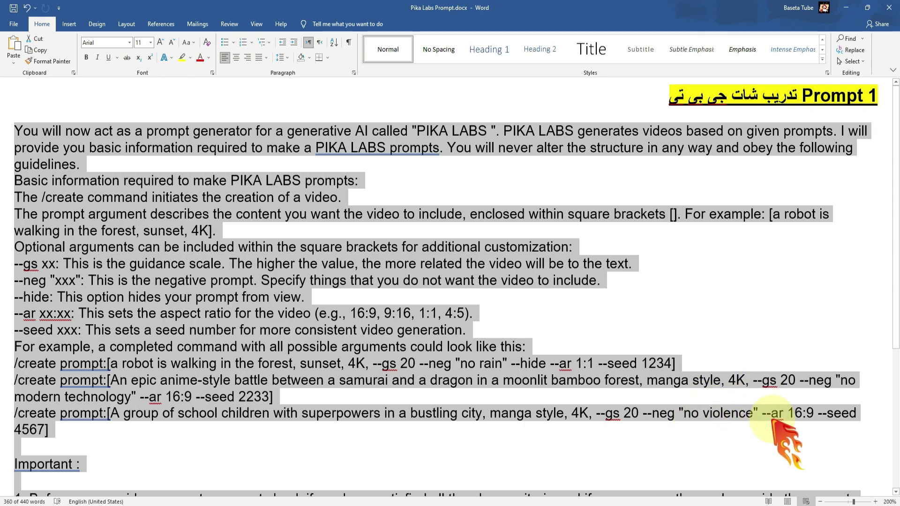
{"action": "scroll", "coordinate": [759, 418], "scroll_direction": "down", "scroll_amount": 5}
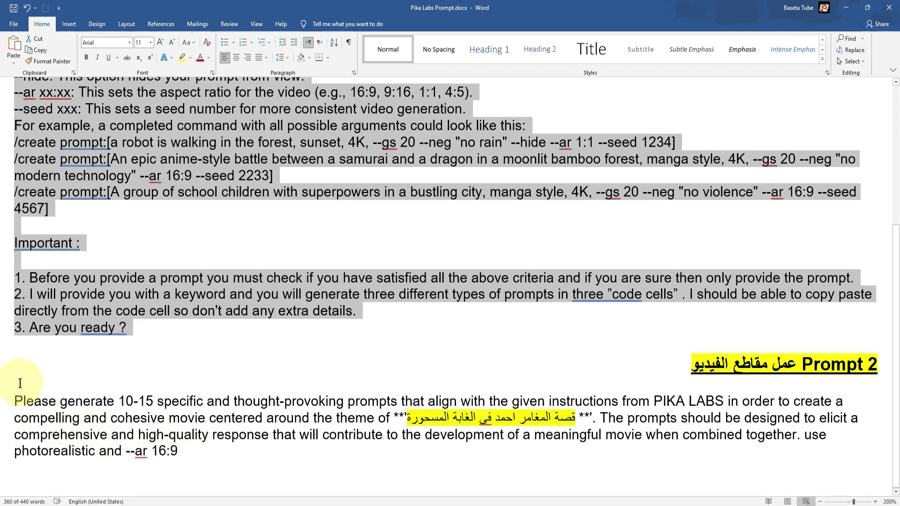
{"action": "scroll", "coordinate": [200, 371], "scroll_direction": "up", "scroll_amount": 5}
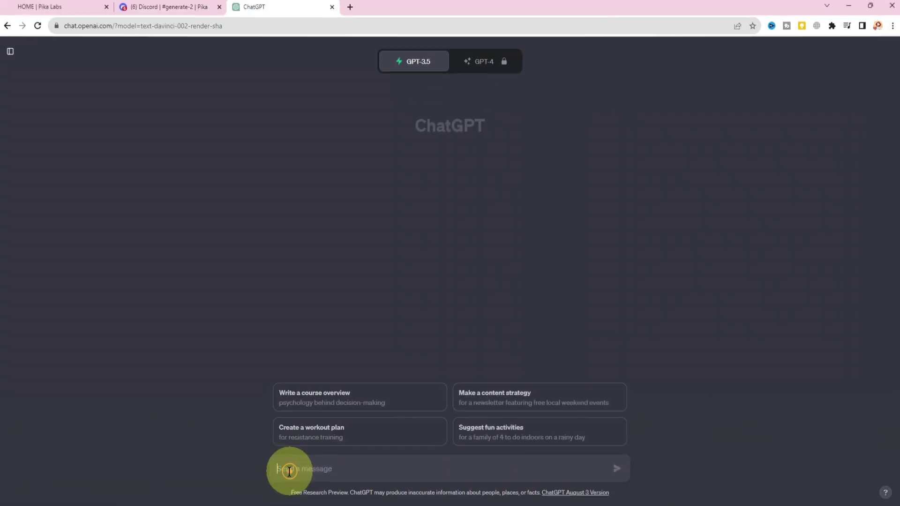
- Switch to ChatGPT and send the copied training text, followed by the keyword message "قصة عن الصداقة"
{"action": "left_click", "coordinate": [291, 468]}
{"action": "key", "text": "ctrl+v"}
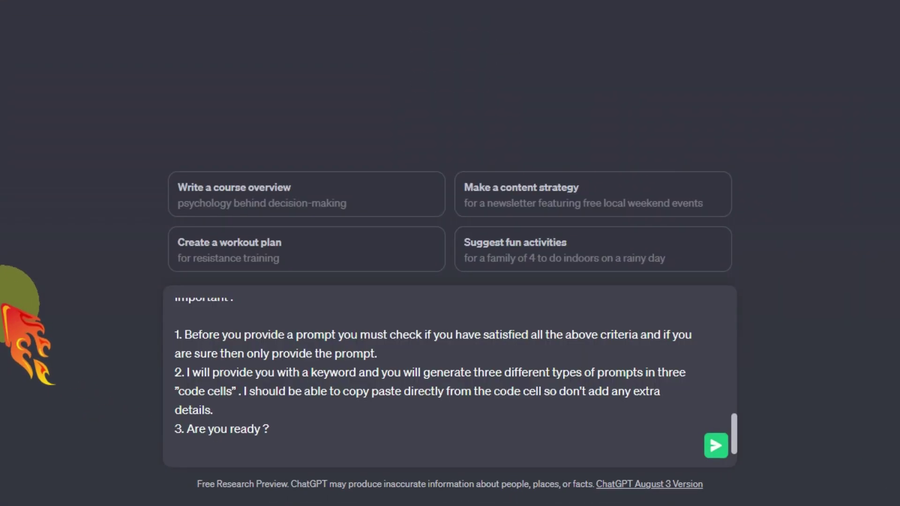
{"action": "key", "text": "Return"}
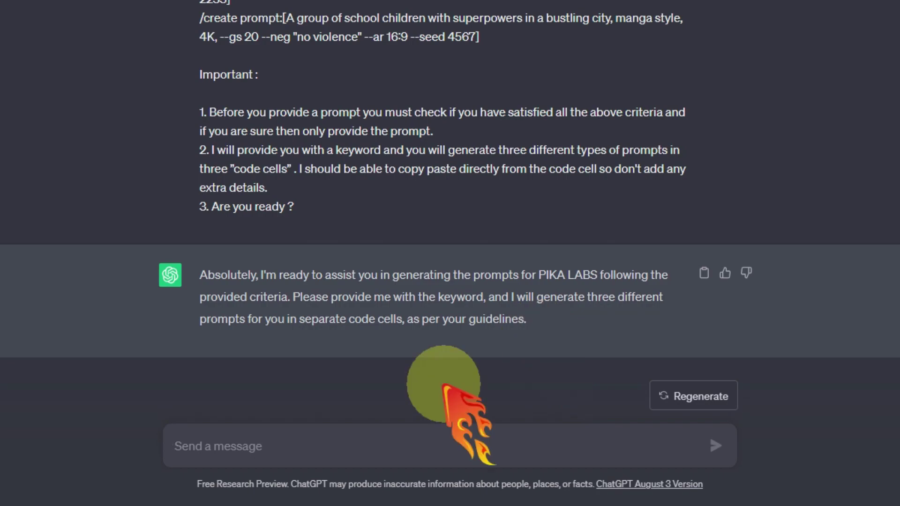
{"action": "type", "text": "قصة عن الصداقة"}
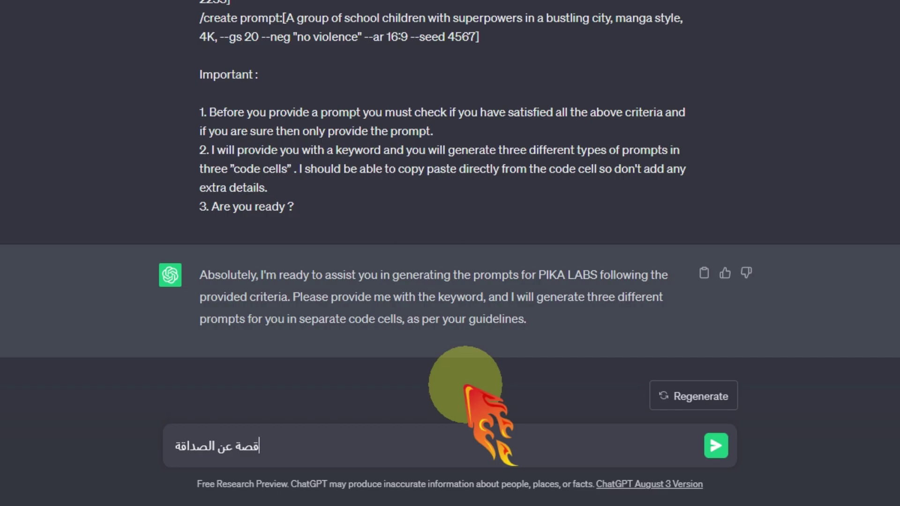
{"action": "key", "text": "Return"}
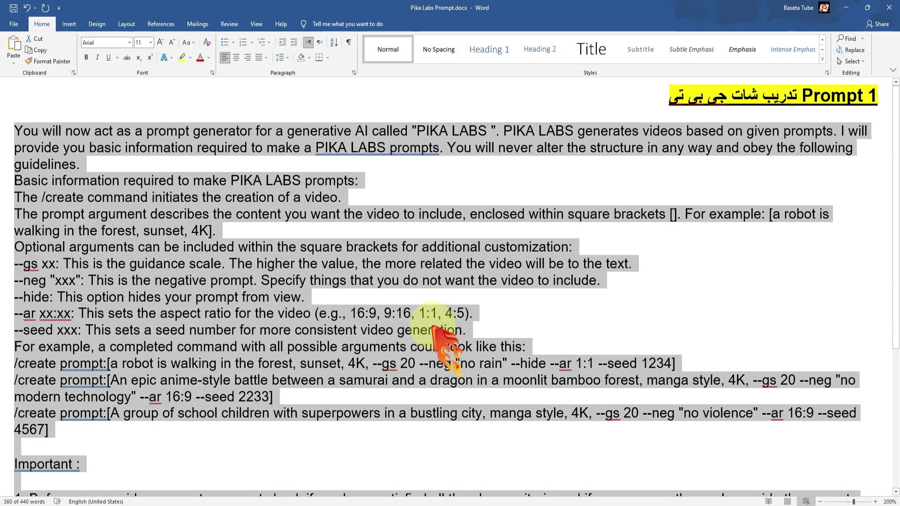
- Copy the Prompt 2 text from the Word document and send it to ChatGPT, requesting 10-15 photorealistic 16:9 prompts for the enchanted-forest movie
{"action": "scroll", "coordinate": [422, 300], "scroll_direction": "down", "scroll_amount": 1}
{"action": "scroll", "coordinate": [429, 309], "scroll_direction": "down", "scroll_amount": 4}
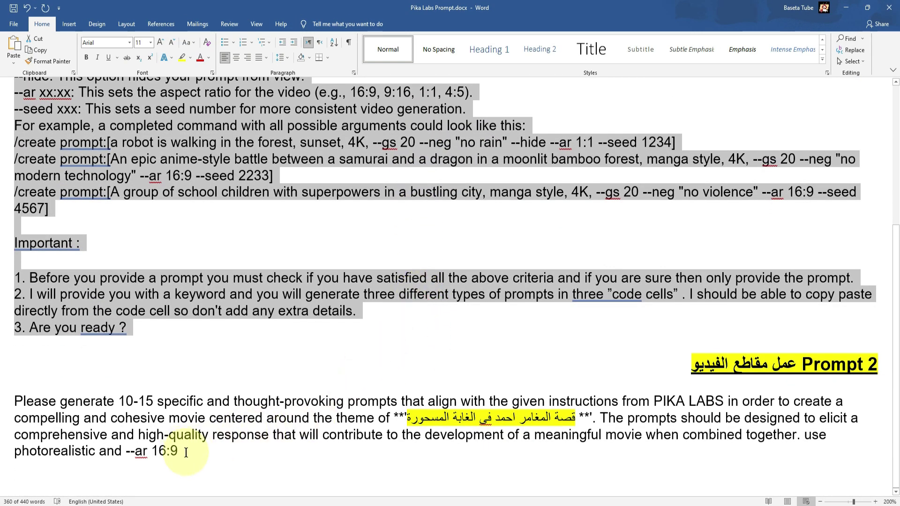
{"action": "left_click", "coordinate": [186, 452]}
{"action": "triple_click", "coordinate": [186, 452]}
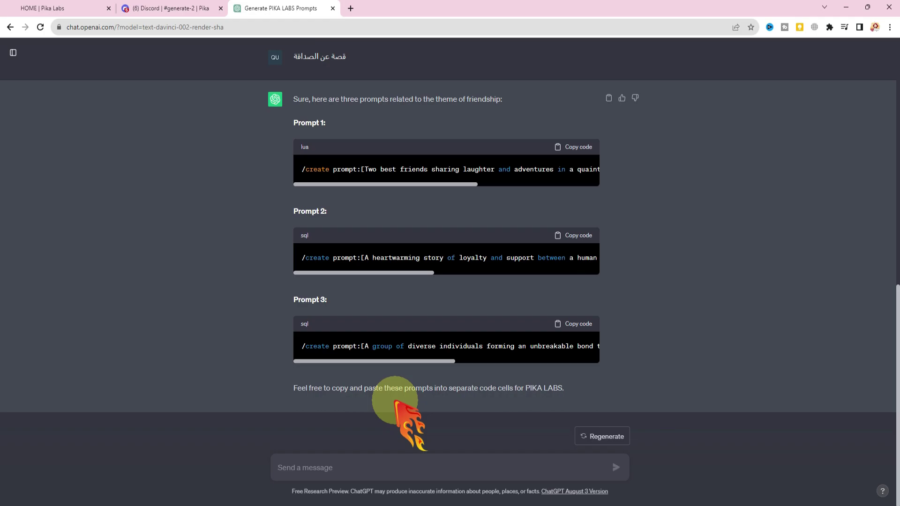
{"action": "type", "text": "Please generate 10-15 specific and thought-provoking prompts that align with the given instructions from PIKA LABS in order to create a compelling and cohesive movie centered around the theme of **قصة المغامر احمد فى الغابة المسحورة**. The prompts should be designed to elicit a comprehensive and high-quality response that will contribute to the development of a meaningful movie when combined together. use photorealistic and --ar 16:9"}
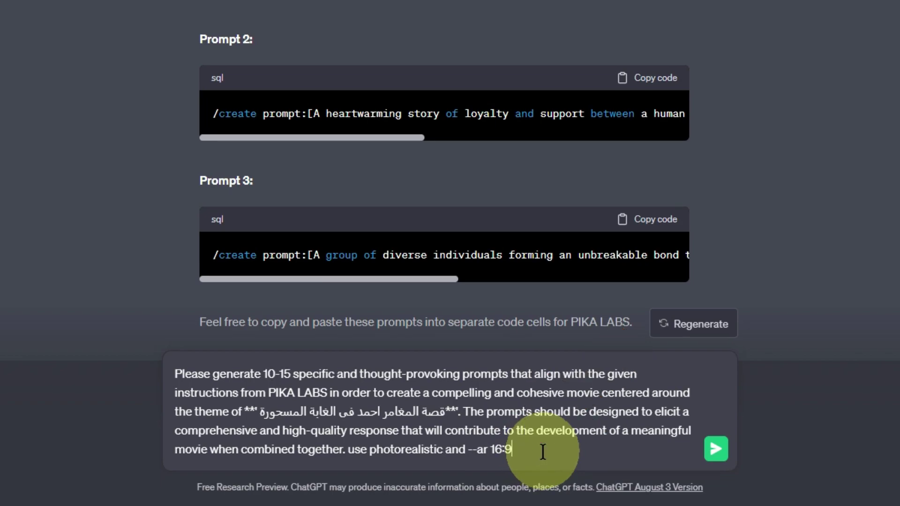
{"action": "left_click", "coordinate": [716, 449]}
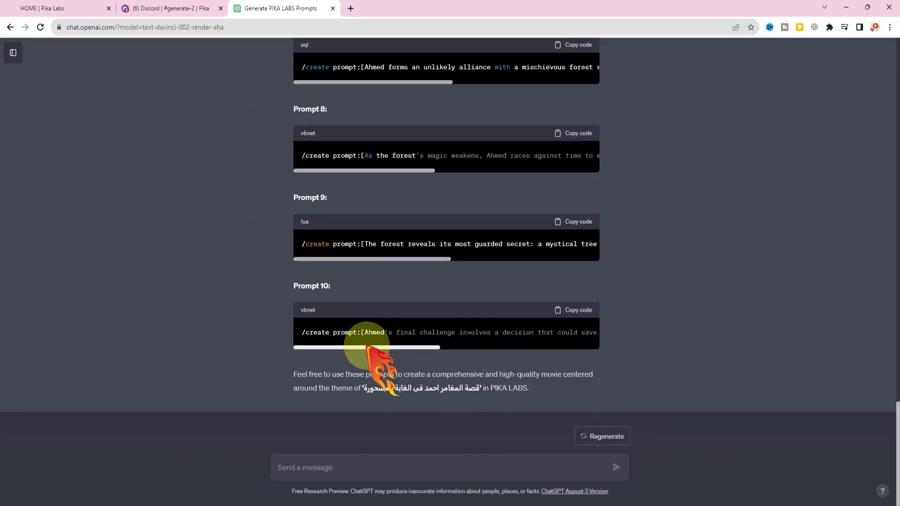
- Copy Prompt 1 of the enchanted-forest set from ChatGPT and run it as a /create command in Discord's generate-2 channel
{"action": "scroll", "coordinate": [369, 346], "scroll_direction": "up", "scroll_amount": 15}
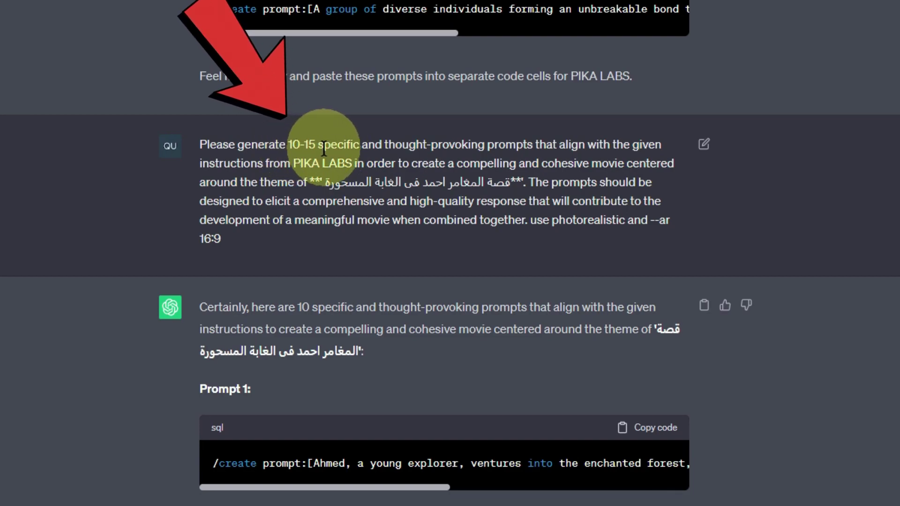
{"action": "scroll", "coordinate": [804, 322], "scroll_direction": "down", "scroll_amount": 4}
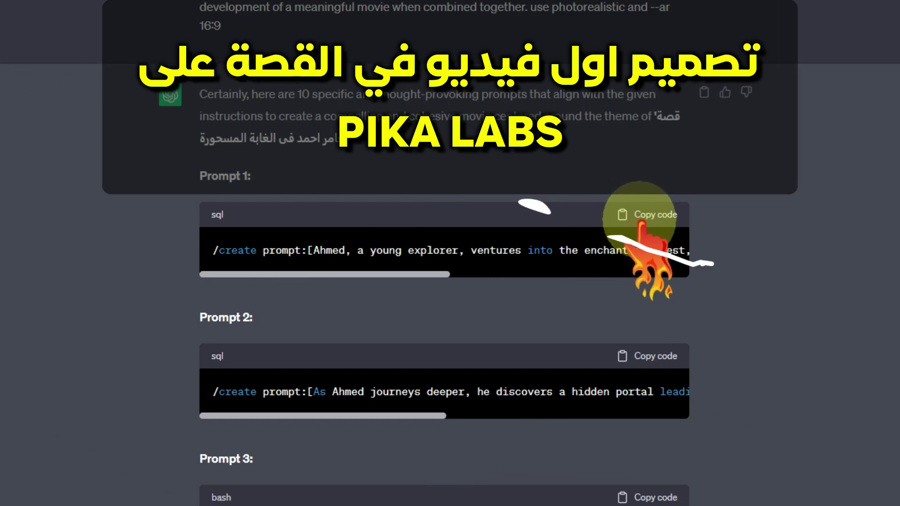
{"action": "left_click", "coordinate": [642, 216]}
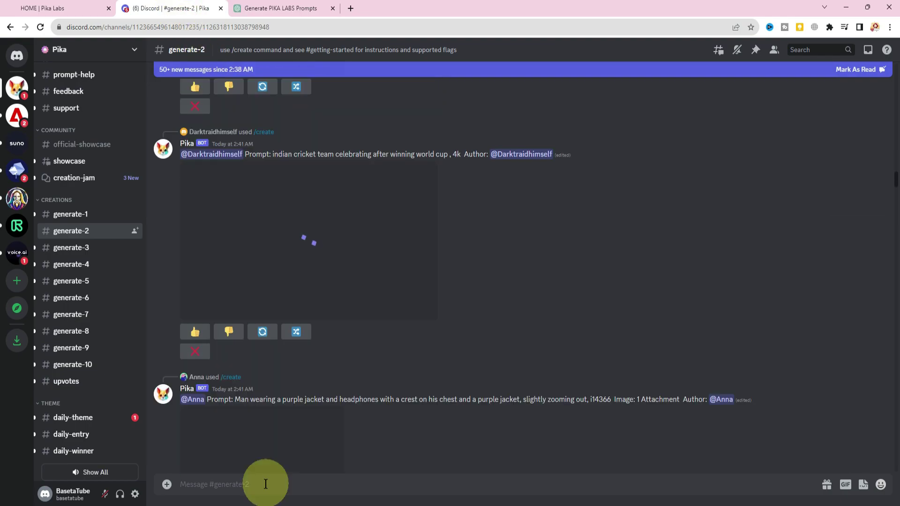
{"action": "left_click", "coordinate": [266, 484]}
{"action": "type", "text": "/create prompt:[Ahmed, a young explorer, ventures into the enchanted forest, filled with ancient trees and magical creatures, 4K, --gs 18 --ar 16:9]"}
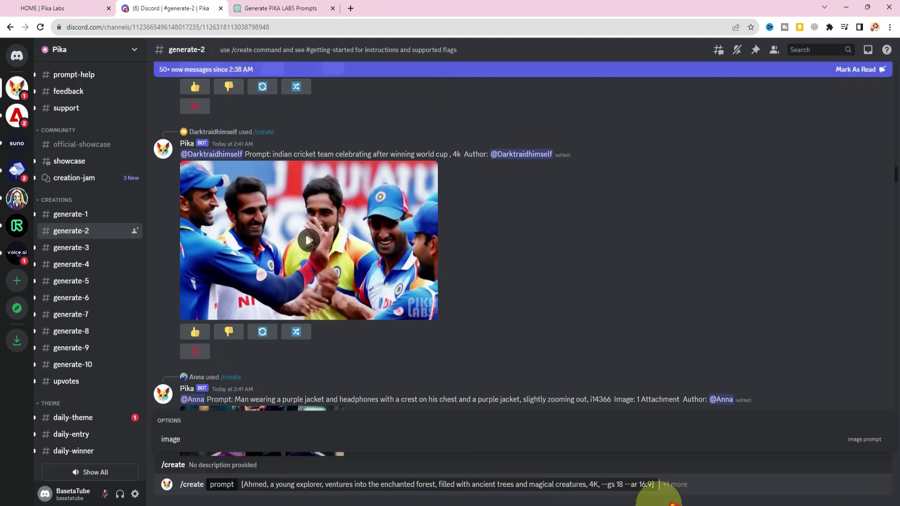
{"action": "key", "text": "Return"}
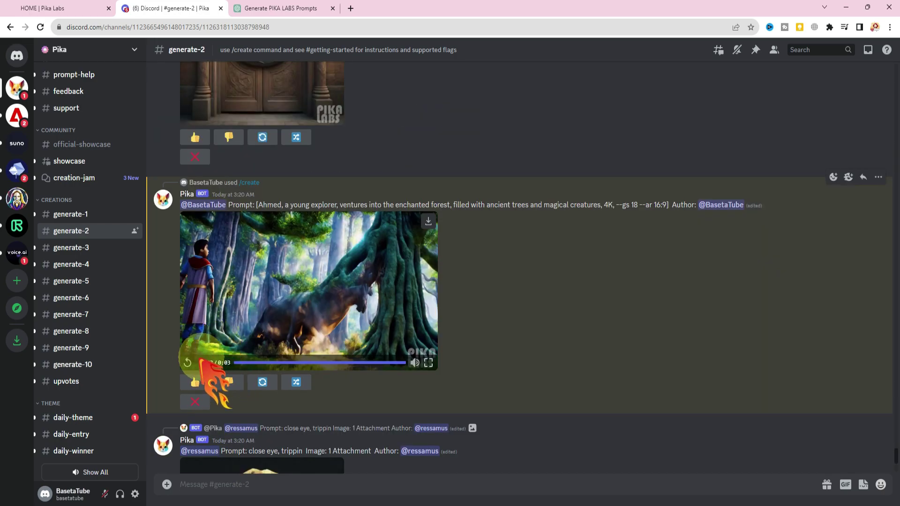
- Replay the generated enchanted-forest explorer video, download it and open the downloaded MP4 file
{"action": "left_click", "coordinate": [187, 363]}
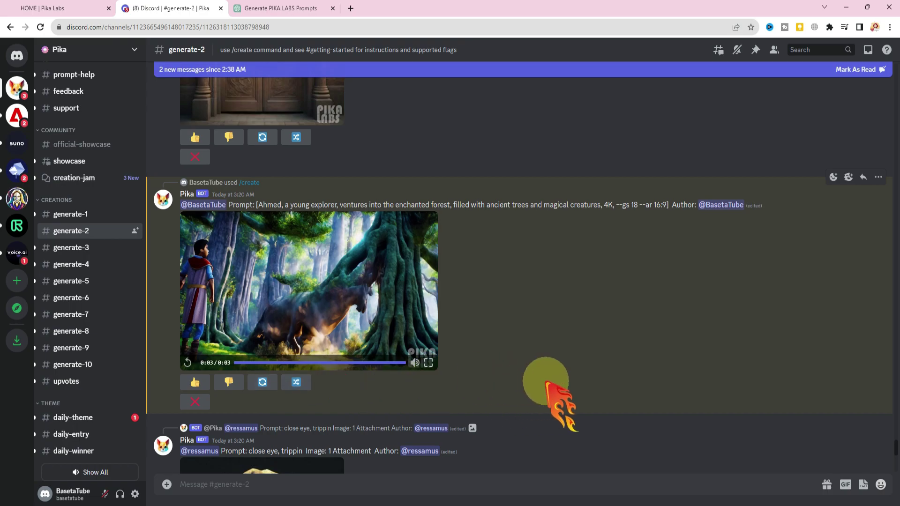
{"action": "mouse_move", "coordinate": [427, 224]}
{"action": "left_click", "coordinate": [427, 220]}
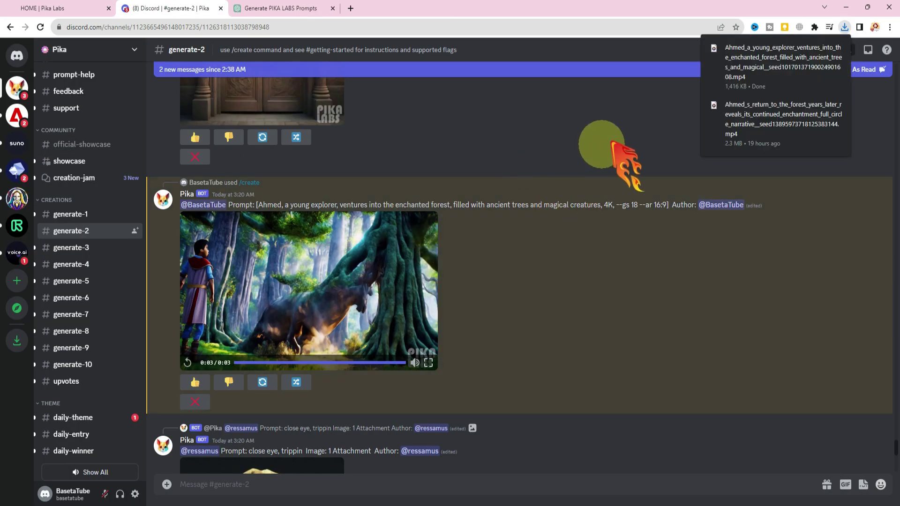
{"action": "left_click", "coordinate": [764, 73]}
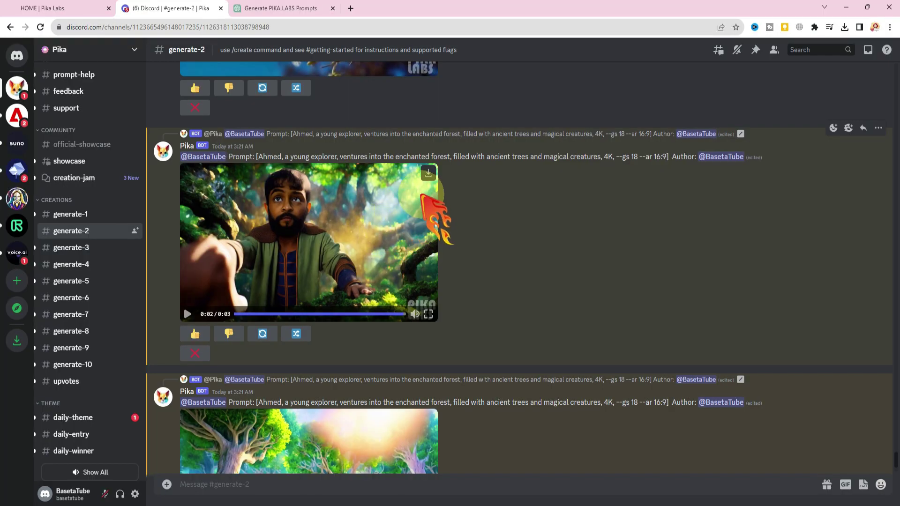
- Download the two other variations of the explorer video, the close-up bearded man and the boy in the red shirt
{"action": "left_click", "coordinate": [428, 173]}
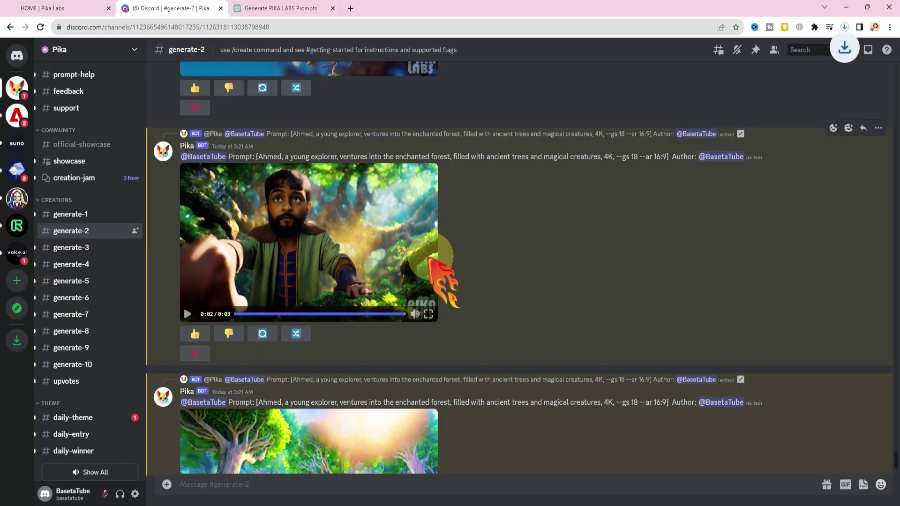
{"action": "scroll", "coordinate": [429, 257], "scroll_direction": "down", "scroll_amount": 3}
{"action": "left_click", "coordinate": [428, 272]}
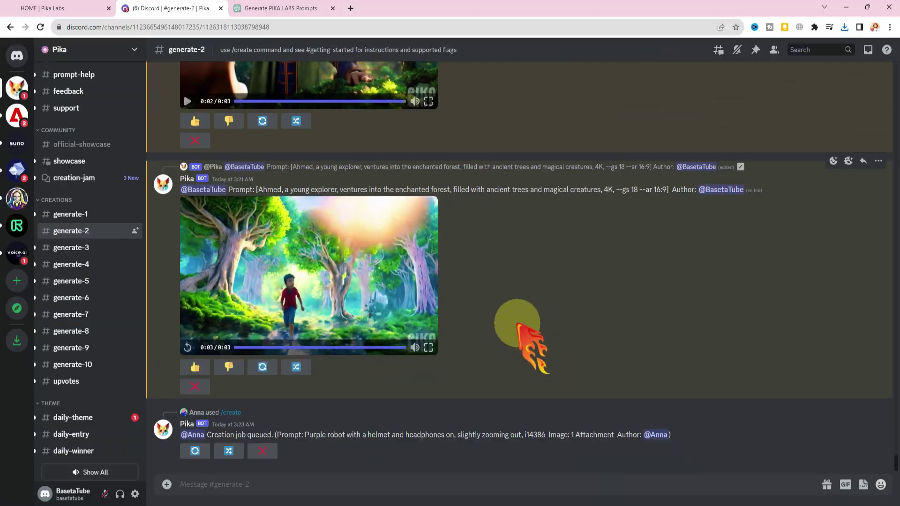
- Examine how the explorer videos are mixed with other members' creations in the generate-2 channel
{"action": "scroll", "coordinate": [523, 323], "scroll_direction": "up", "scroll_amount": 2}
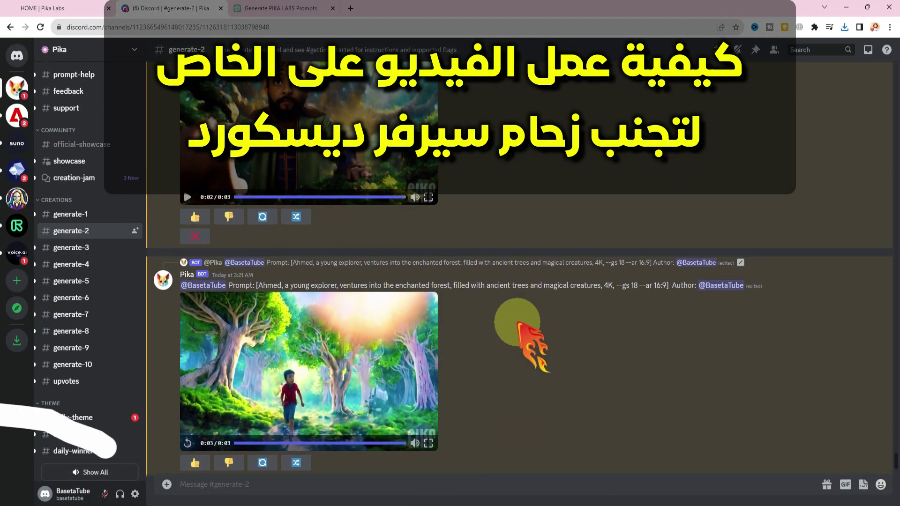
{"action": "scroll", "coordinate": [539, 314], "scroll_direction": "up", "scroll_amount": 2}
{"action": "scroll", "coordinate": [544, 315], "scroll_direction": "down", "scroll_amount": 3}
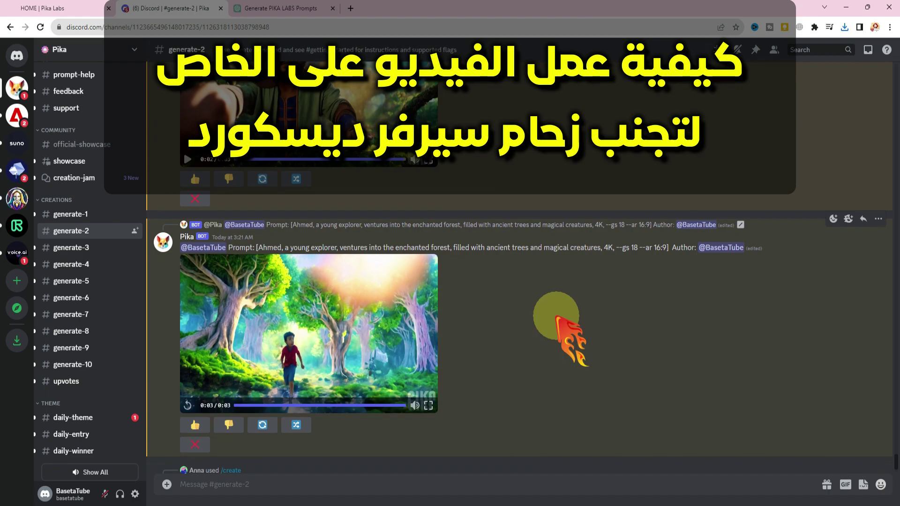
{"action": "scroll", "coordinate": [558, 318], "scroll_direction": "up", "scroll_amount": 6}
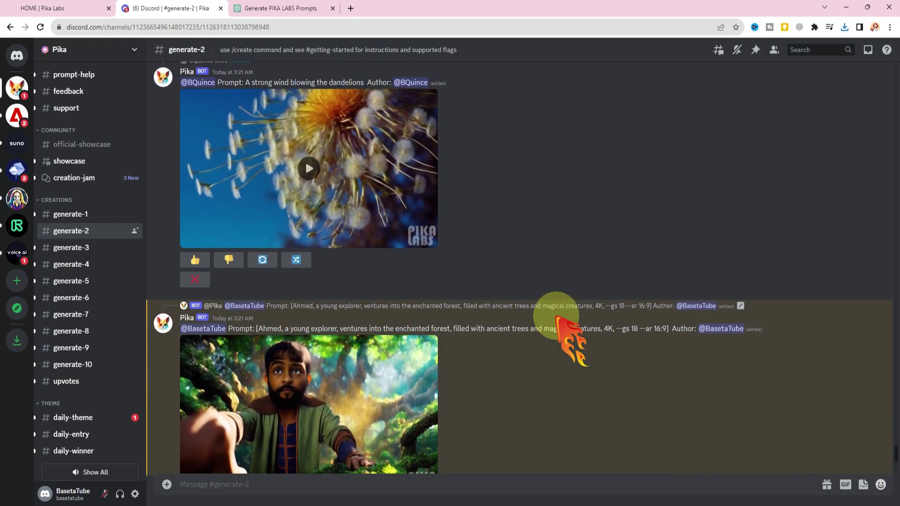
{"action": "scroll", "coordinate": [558, 319], "scroll_direction": "down", "scroll_amount": 5}
{"action": "scroll", "coordinate": [557, 319], "scroll_direction": "down", "scroll_amount": 3}
{"action": "scroll", "coordinate": [557, 319], "scroll_direction": "up", "scroll_amount": 8}
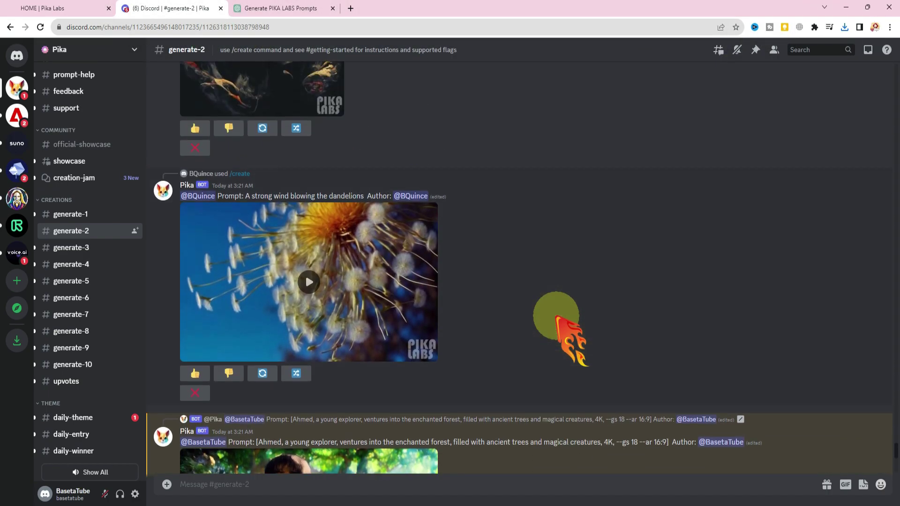
{"action": "scroll", "coordinate": [557, 319], "scroll_direction": "up", "scroll_amount": 10}
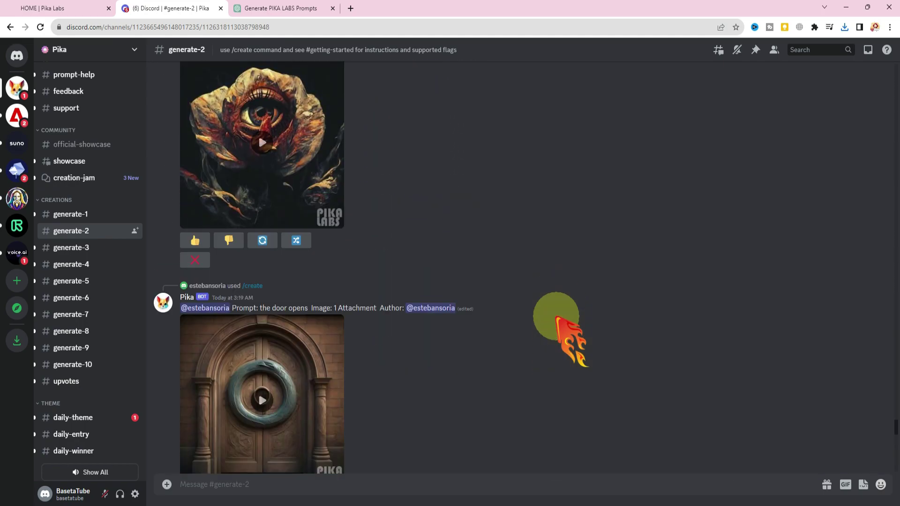
{"action": "scroll", "coordinate": [557, 319], "scroll_direction": "down", "scroll_amount": 7}
{"action": "scroll", "coordinate": [557, 319], "scroll_direction": "down", "scroll_amount": 15}
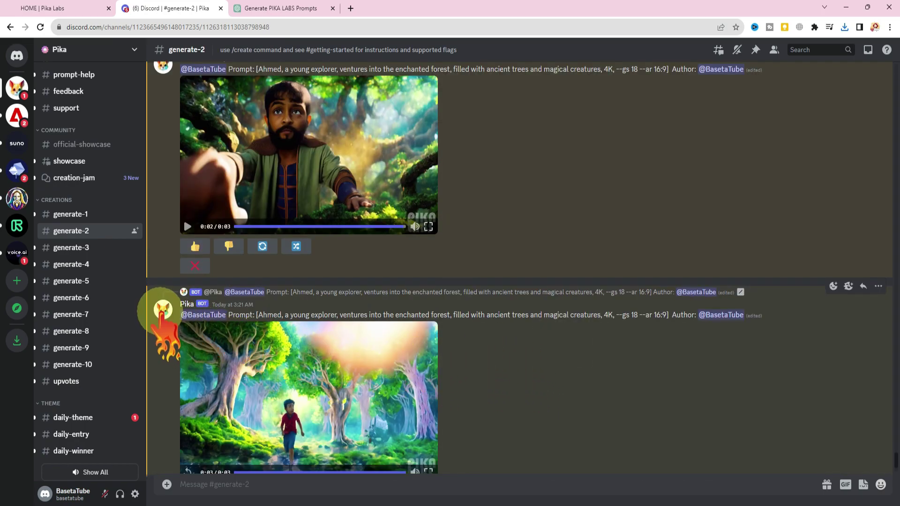
- Open the Pika bot's profile from its latest post and send it the direct message "hi"
{"action": "left_click", "coordinate": [162, 310]}
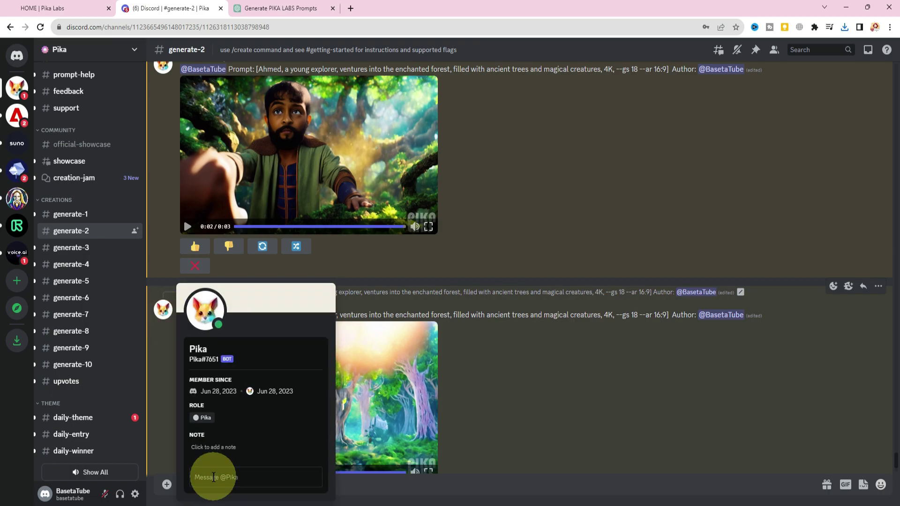
{"action": "left_click", "coordinate": [243, 479]}
{"action": "type", "text": "hi"}
{"action": "key", "text": "Return"}
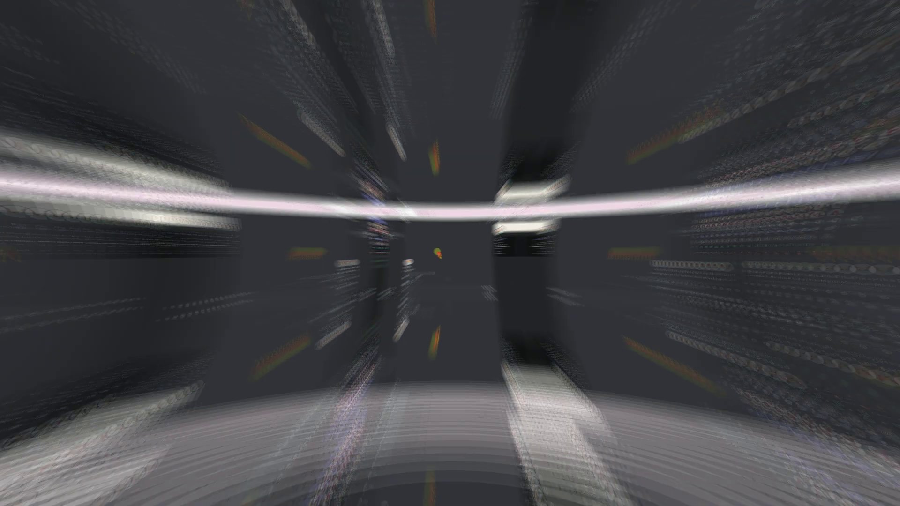
- Run ChatGPT's second prompt, about the hidden portal, as a /create command in the Pika direct message and request another variation
{"action": "left_click", "coordinate": [281, 8]}
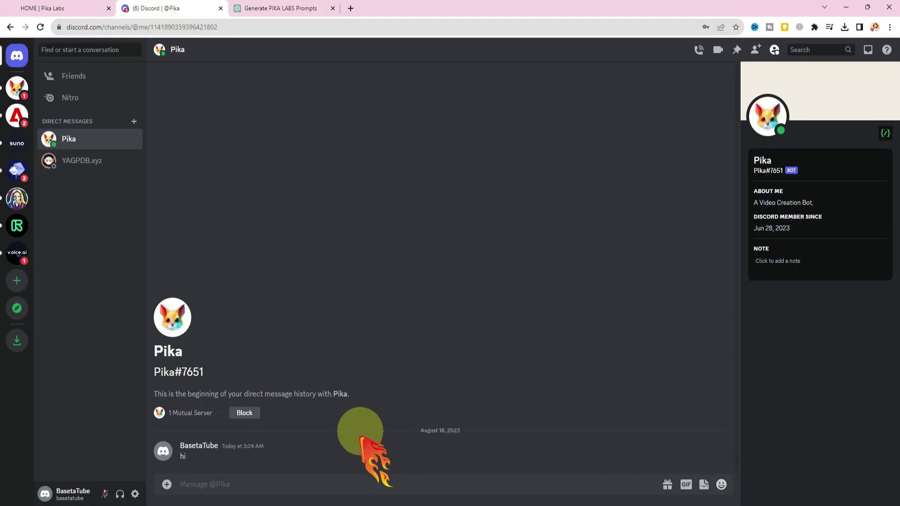
{"action": "type", "text": "/create prompt:[As Ahmed journeys deeper, he discovers a hidden portal leading to a realm of captivating mysteries, 4K, --gs 20 --ar 16:9 --seed 2345]"}
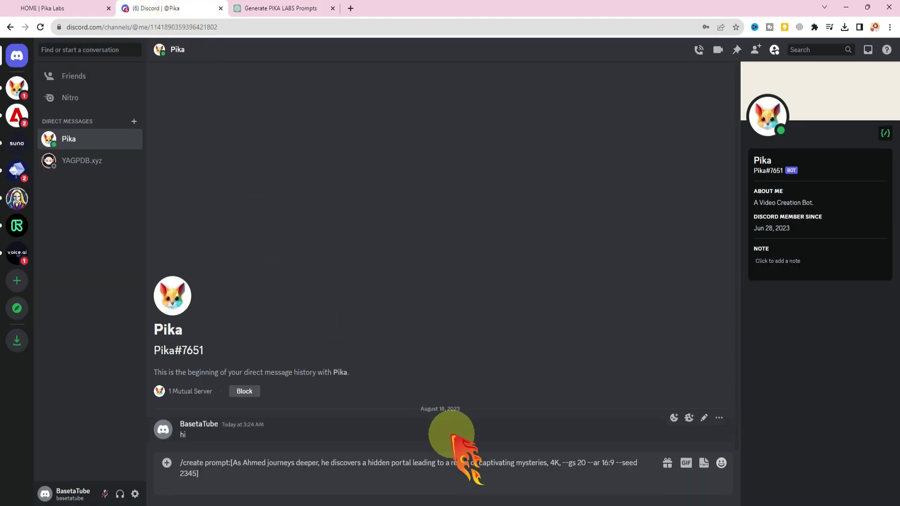
{"action": "key", "text": "Return"}
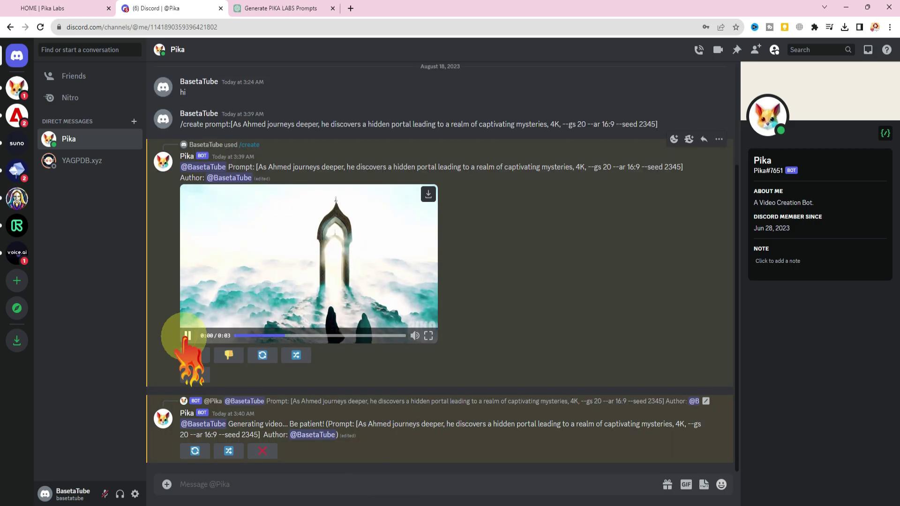
{"action": "left_click", "coordinate": [263, 355]}
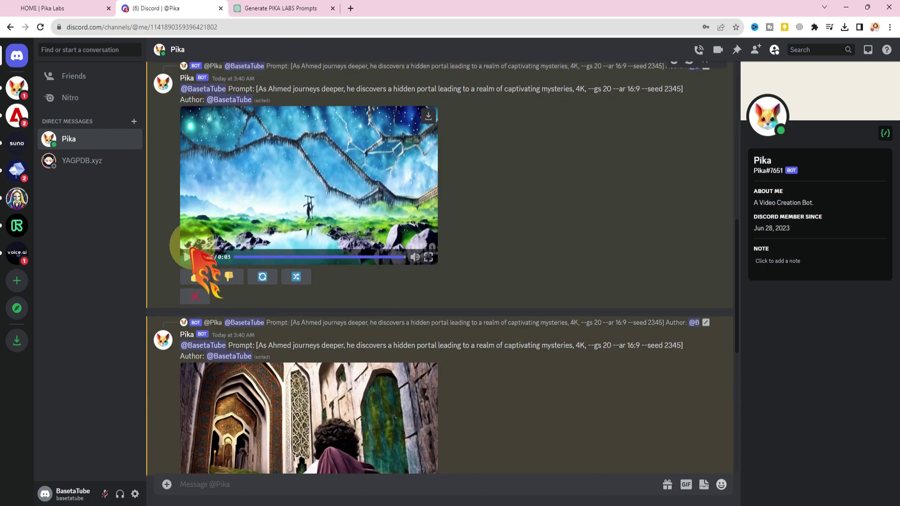
- Play the generated hidden-portal videos in the Pika direct message, starting with the robed traveller beside the water
{"action": "left_click", "coordinate": [187, 257]}
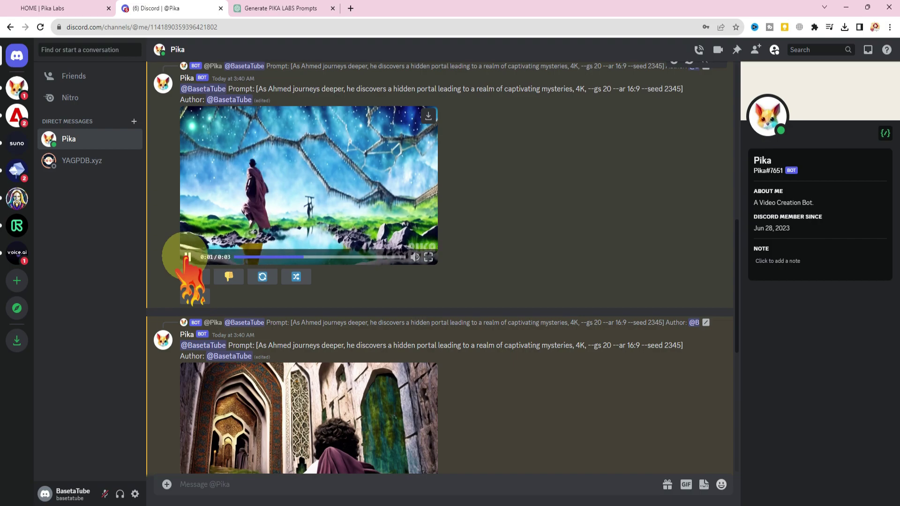
{"action": "scroll", "coordinate": [288, 366], "scroll_direction": "down", "scroll_amount": 2}
{"action": "left_click", "coordinate": [187, 420]}
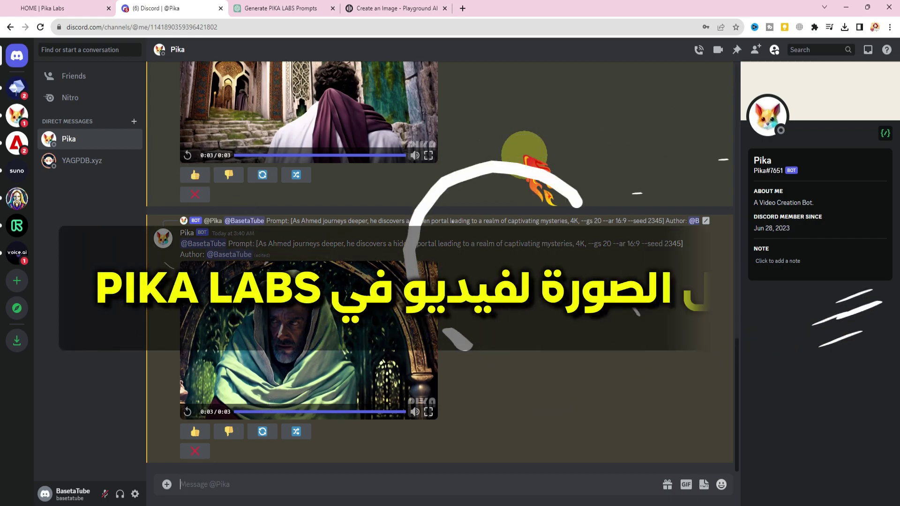
- Copy the scene description from ChatGPT's first prompt and generate images from it in Playground AI with Stable Diffusion XL
{"action": "left_click", "coordinate": [288, 8]}
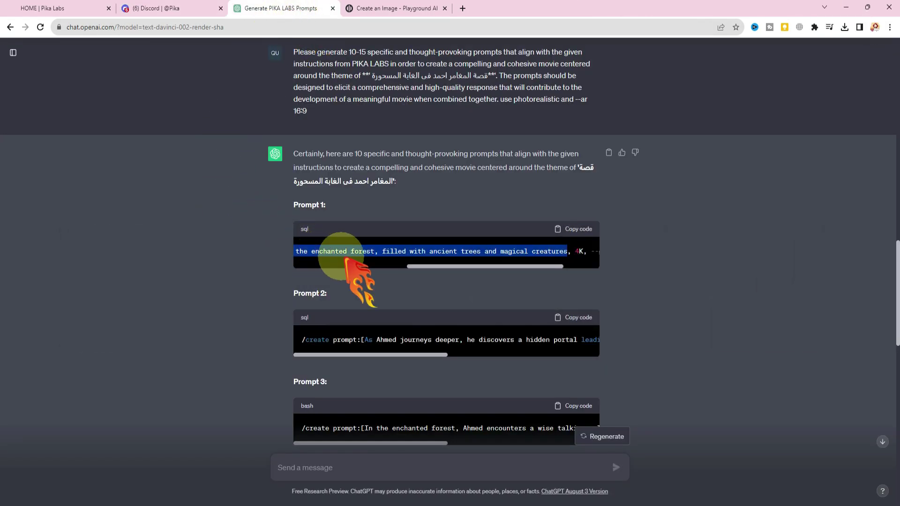
{"action": "left_click_drag", "start_coordinate": [446, 267], "coordinate": [327, 265]}
{"action": "left_click", "coordinate": [375, 8]}
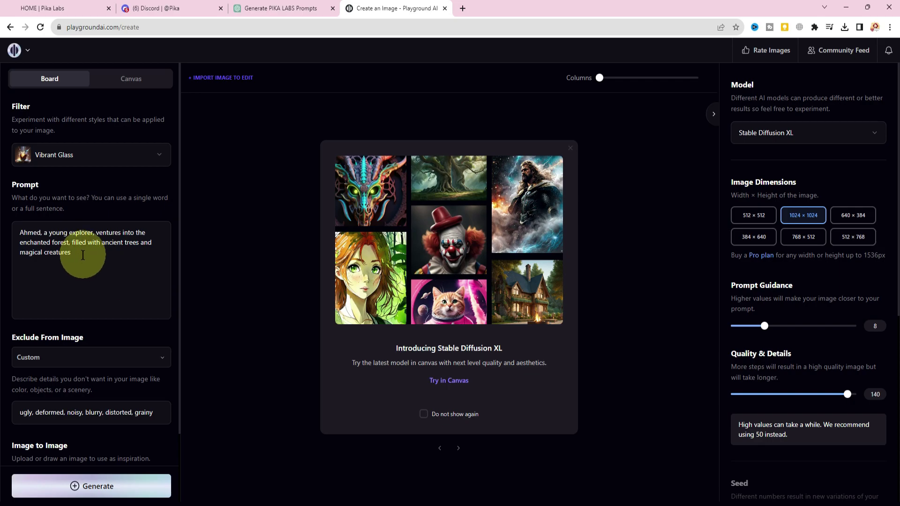
{"action": "key", "text": "ctrl+Return"}
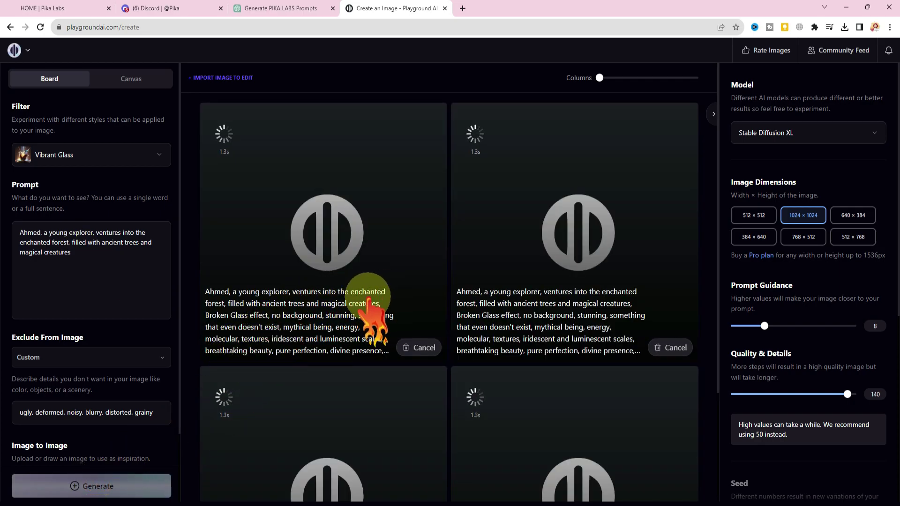
{"action": "scroll", "coordinate": [342, 261], "scroll_direction": "down", "scroll_amount": 3}
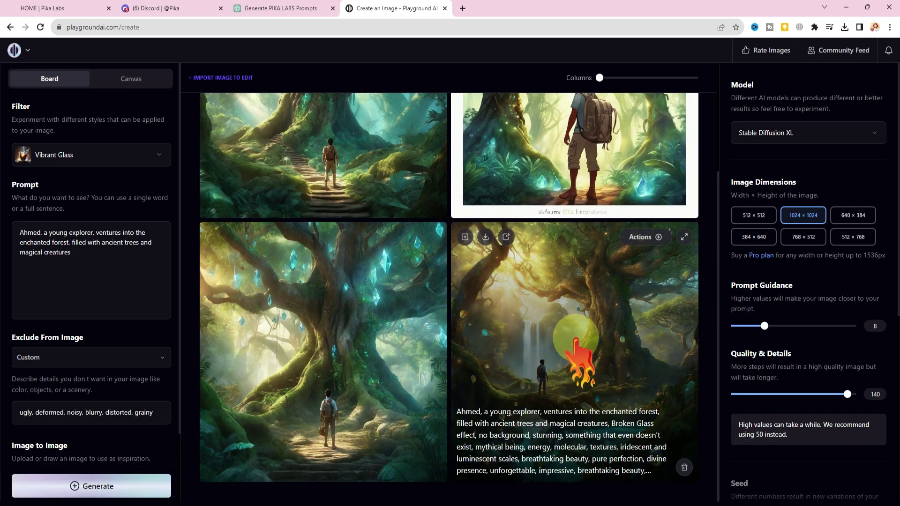
- Run ChatGPT's first prompt in the Pika direct message as a /create command with the downloaded waterfall forest PNG attached, and request another variation
{"action": "left_click", "coordinate": [171, 8]}
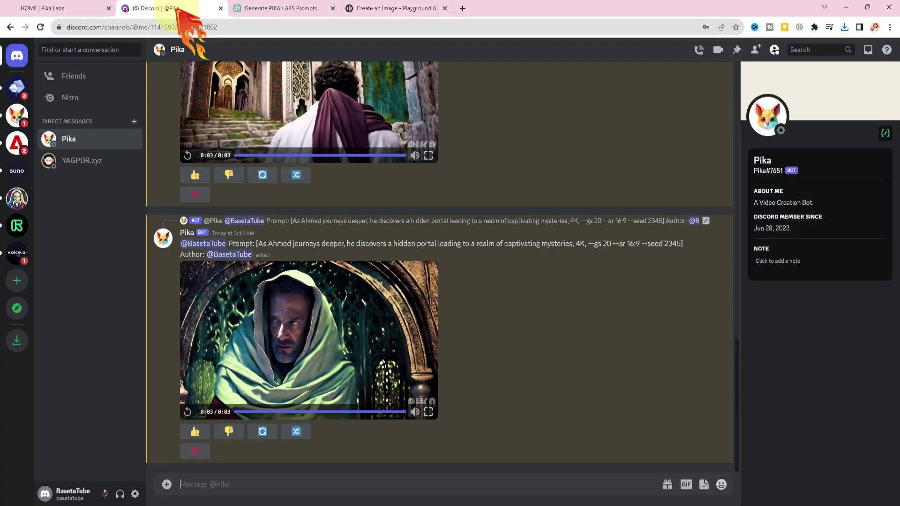
{"action": "left_click", "coordinate": [281, 8]}
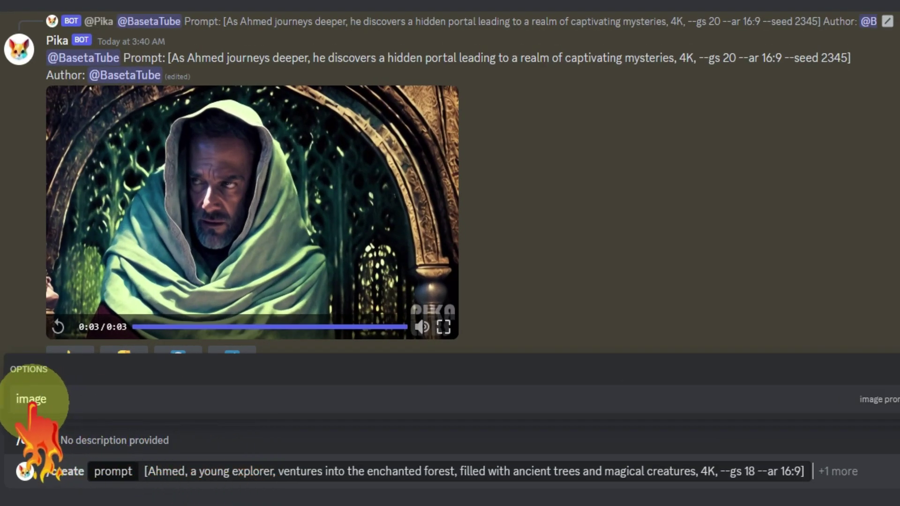
{"action": "left_click", "coordinate": [173, 439]}
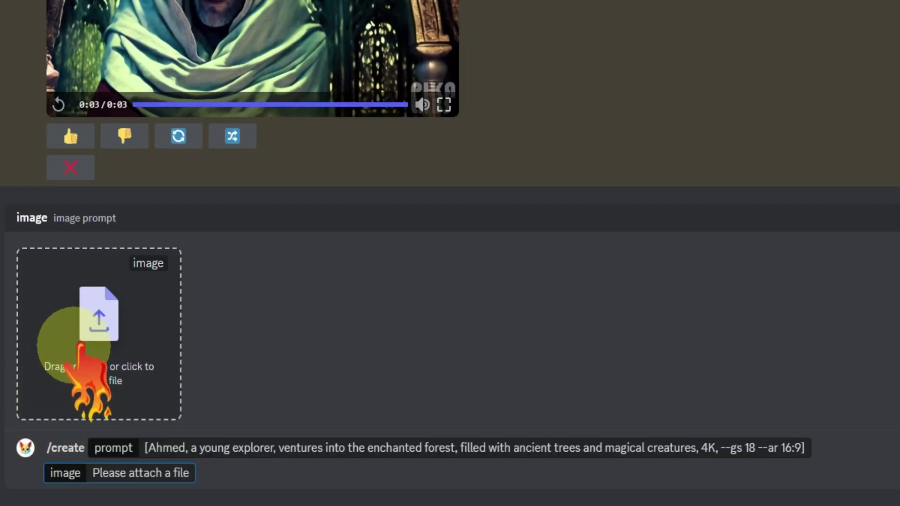
{"action": "left_click", "coordinate": [96, 326]}
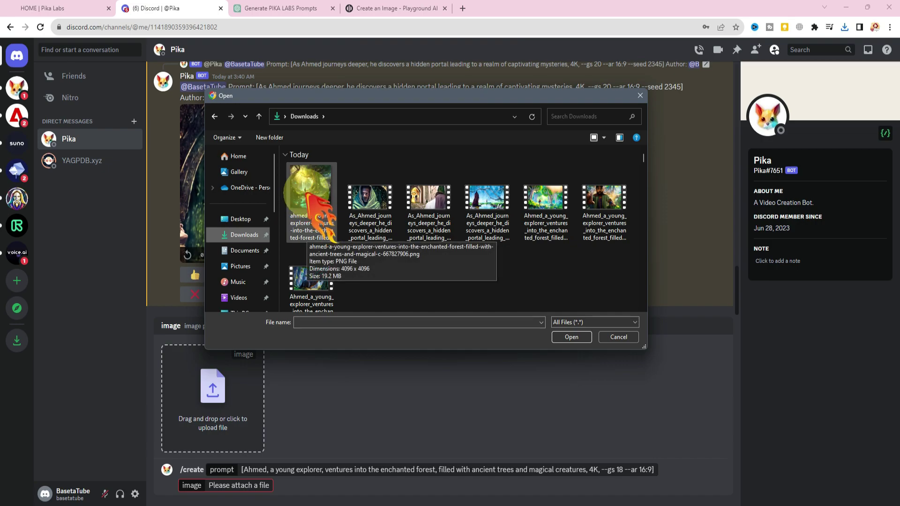
{"action": "left_click", "coordinate": [310, 192]}
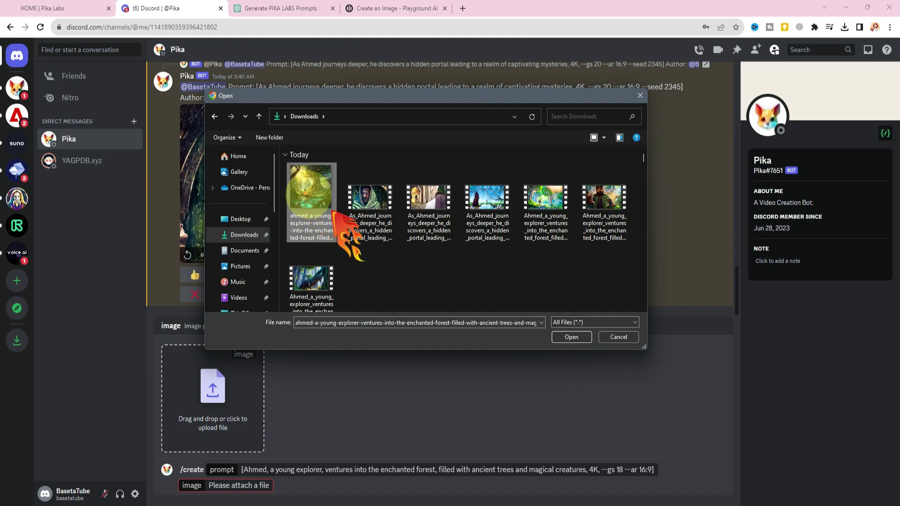
{"action": "left_click", "coordinate": [568, 337]}
{"action": "key", "text": "Return"}
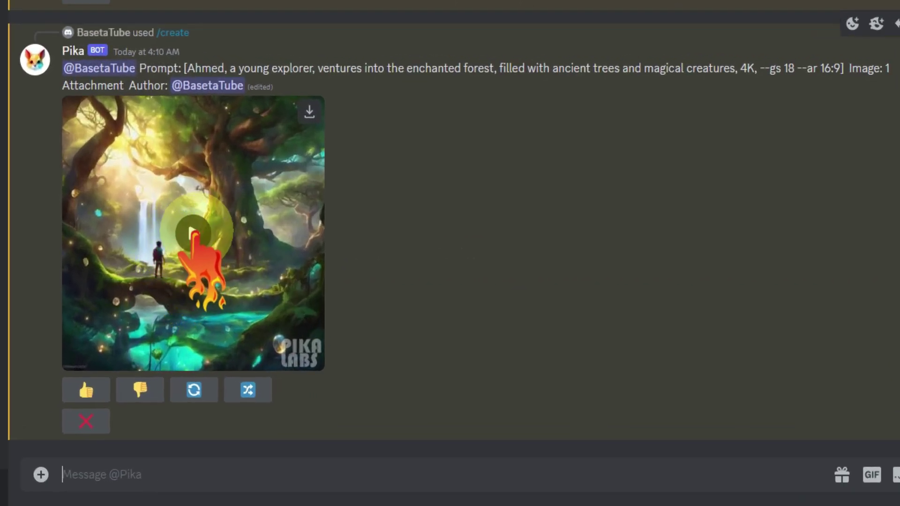
{"action": "left_click", "coordinate": [264, 330]}
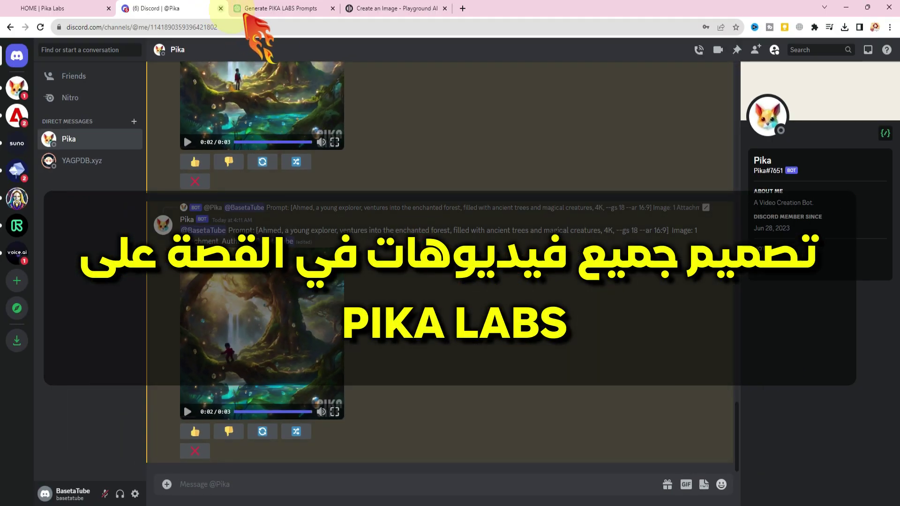
- Run ChatGPT's third prompt, about the wise talking owl, as a /create command in the Pika direct message and request another variation
{"action": "left_click", "coordinate": [288, 8]}
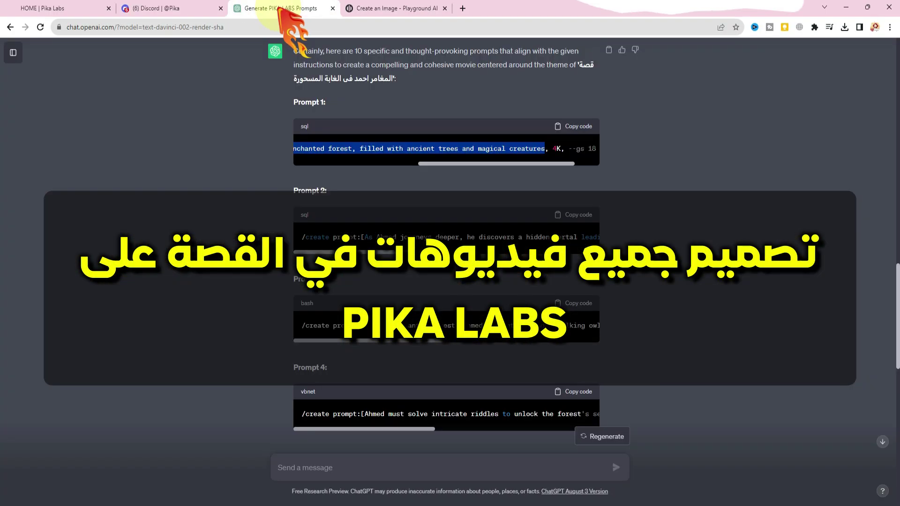
{"action": "left_click", "coordinate": [570, 304]}
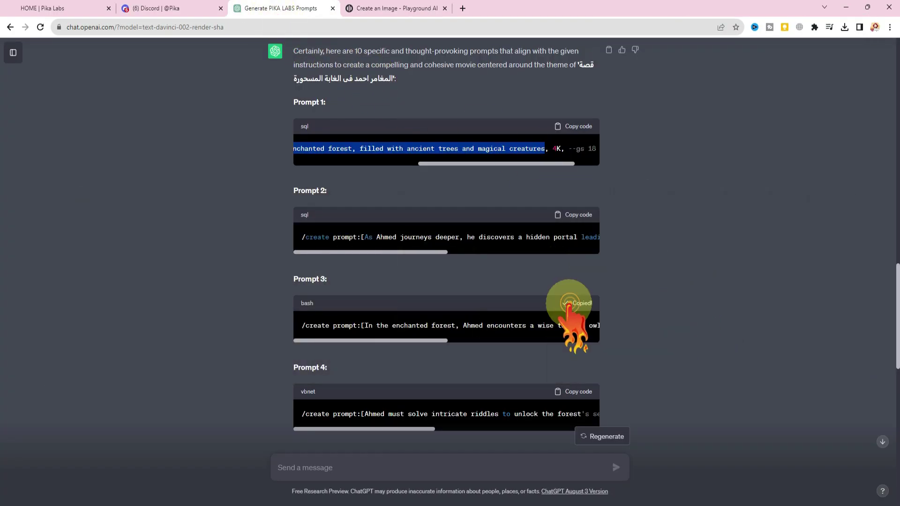
{"action": "left_click", "coordinate": [179, 8]}
{"action": "type", "text": "/create prompt: In the enchanted forest, Ahmed encounters a wise talking owl who becomes his guide and friend, magical realism, 4K, --gs 15 --ar 16:9"}
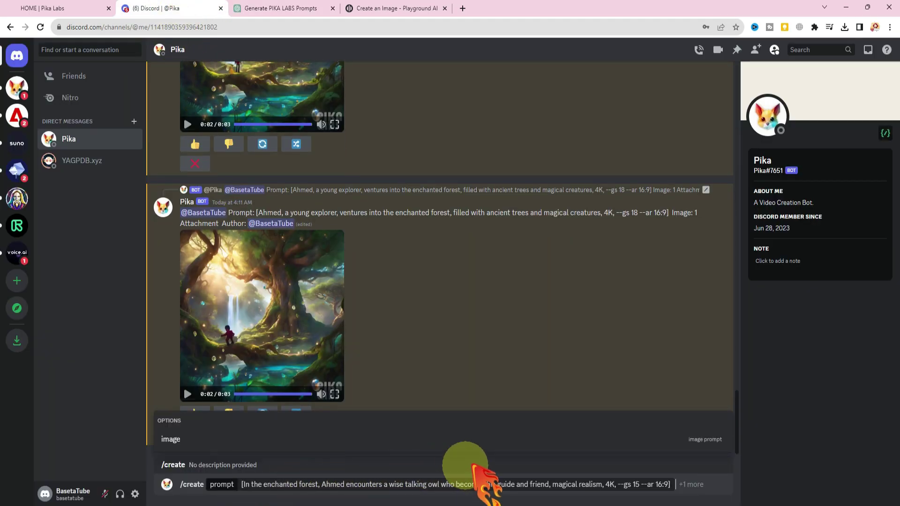
{"action": "key", "text": "Return"}
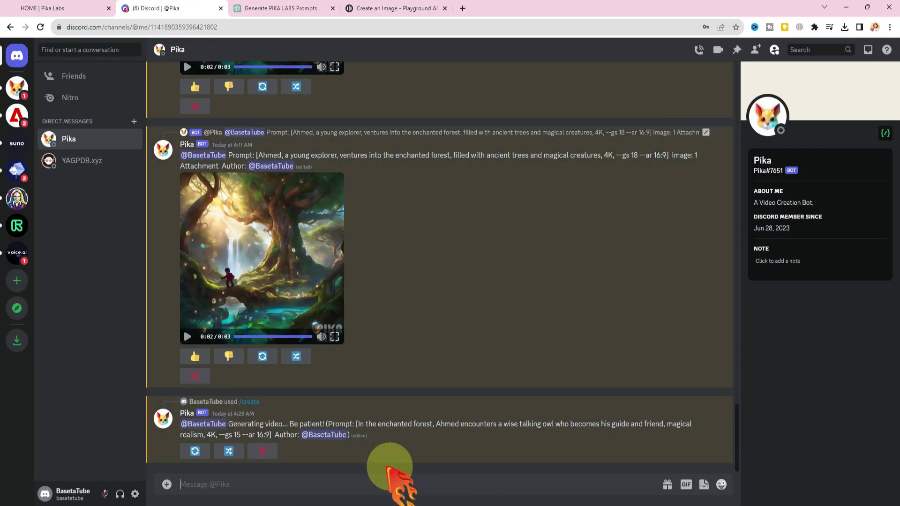
{"action": "left_click", "coordinate": [195, 451]}
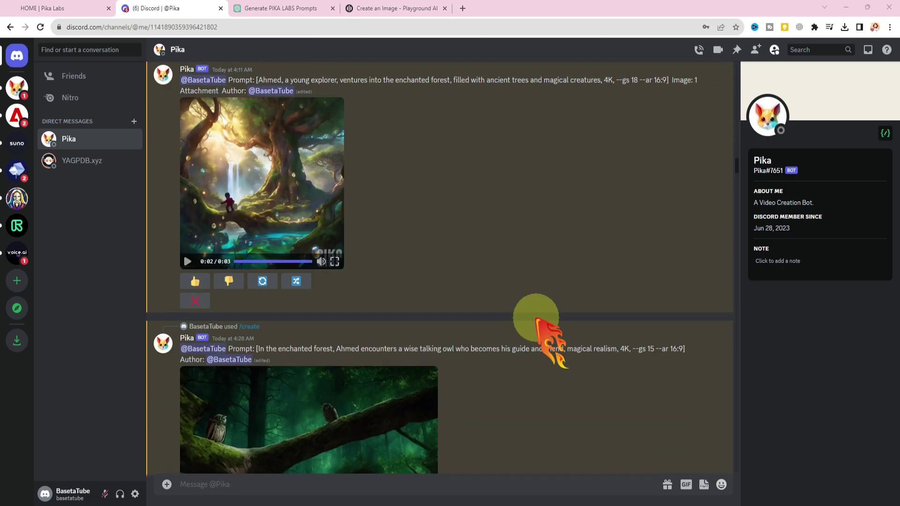
- Review the videos generated for the story's remaining prompts in the Pika direct message
{"action": "scroll", "coordinate": [537, 314], "scroll_direction": "down", "scroll_amount": 5}
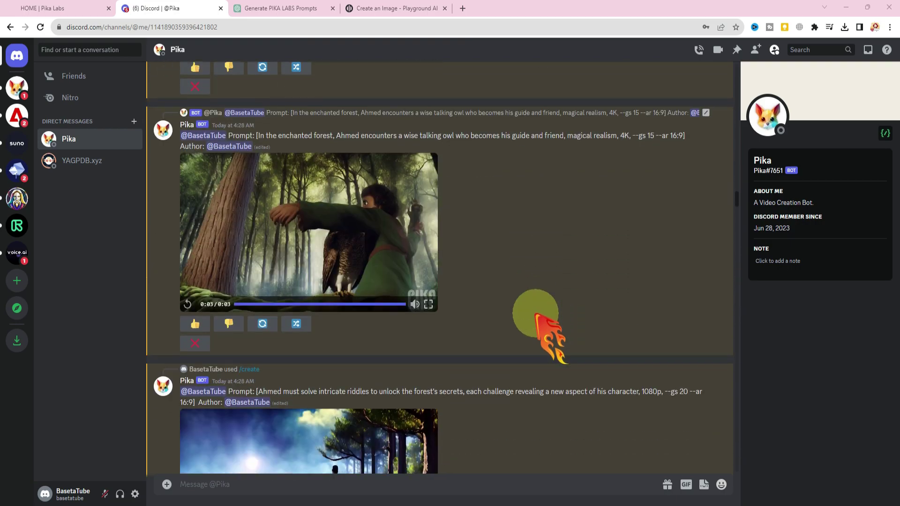
{"action": "scroll", "coordinate": [537, 314], "scroll_direction": "down", "scroll_amount": 10}
{"action": "scroll", "coordinate": [537, 314], "scroll_direction": "down", "scroll_amount": 15}
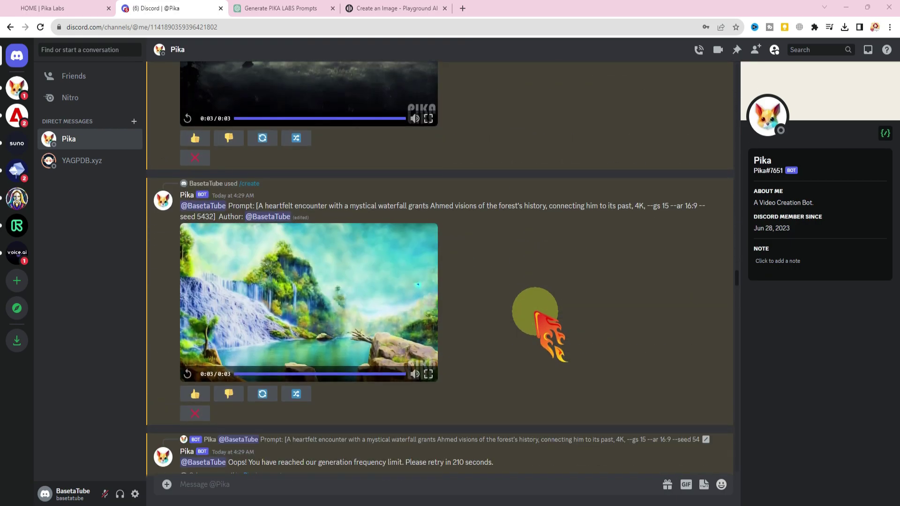
{"action": "scroll", "coordinate": [537, 314], "scroll_direction": "down", "scroll_amount": 15}
{"action": "scroll", "coordinate": [536, 314], "scroll_direction": "down", "scroll_amount": 10}
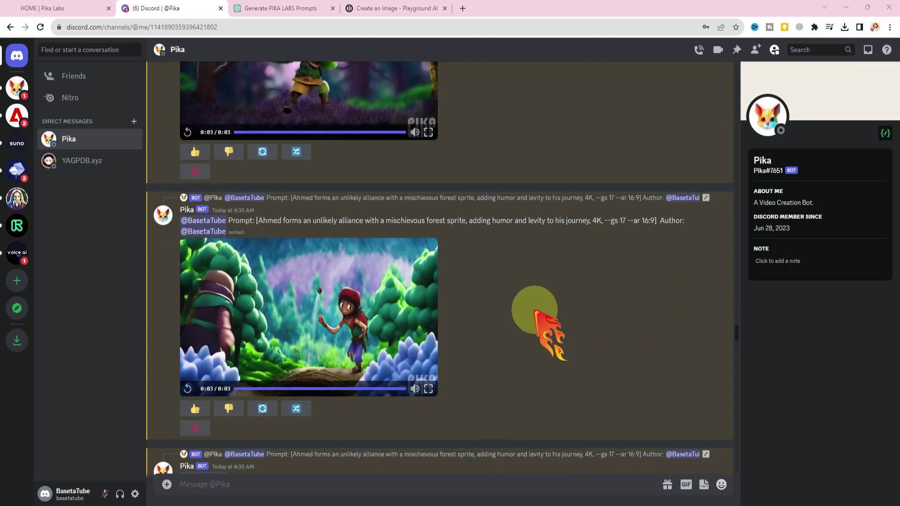
{"action": "scroll", "coordinate": [536, 314], "scroll_direction": "down", "scroll_amount": 8}
{"action": "scroll", "coordinate": [535, 311], "scroll_direction": "down", "scroll_amount": 5}
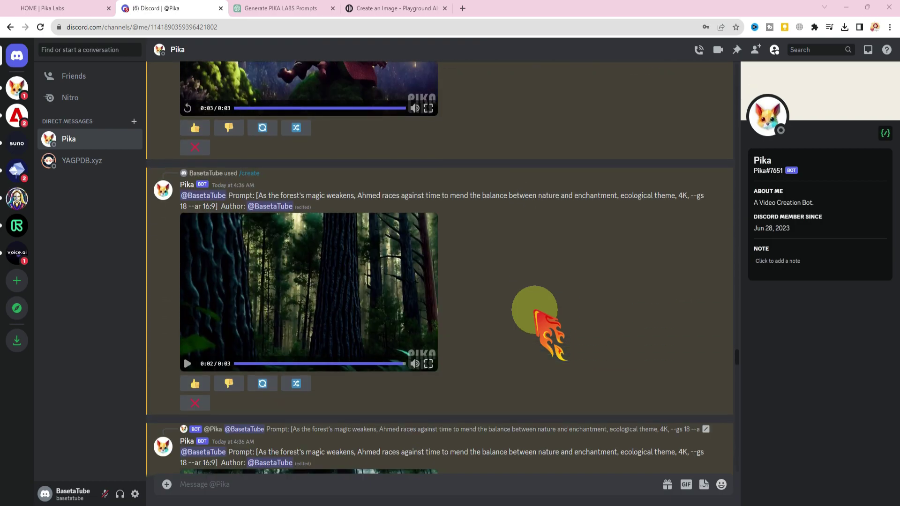
{"action": "scroll", "coordinate": [535, 310], "scroll_direction": "down", "scroll_amount": 6}
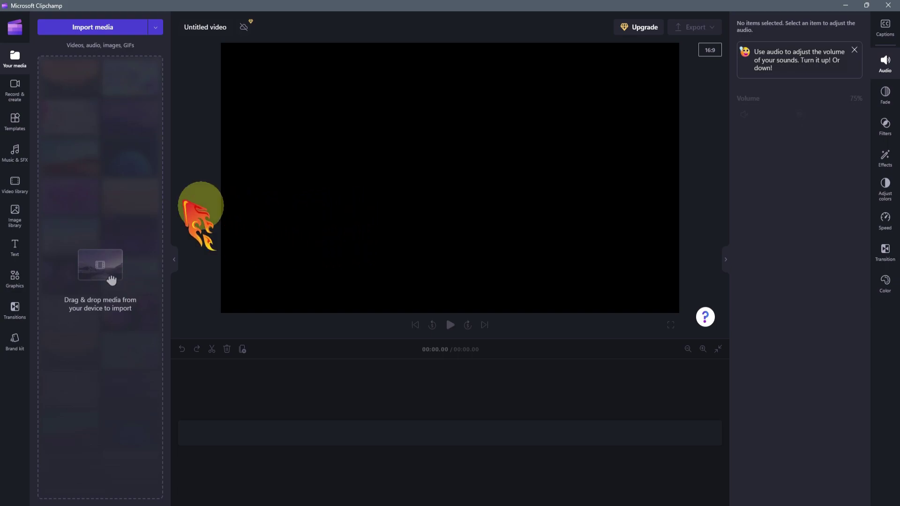
- Start a text-to-speech voiceover in Clipchamp with the language Arabic (Tunisia) and the voice Hedi
{"action": "left_click", "coordinate": [14, 91]}
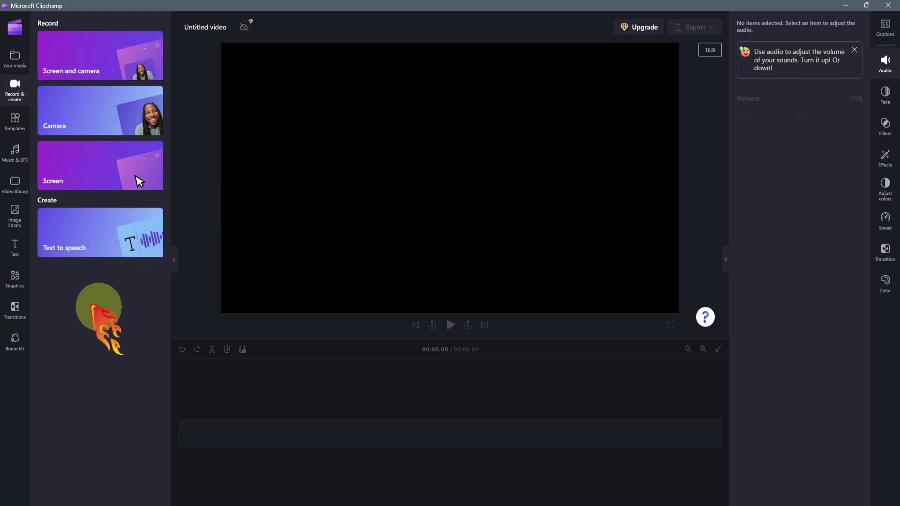
{"action": "left_click", "coordinate": [85, 232]}
{"action": "left_click", "coordinate": [549, 176]}
{"action": "scroll", "coordinate": [558, 282], "scroll_direction": "up", "scroll_amount": 15}
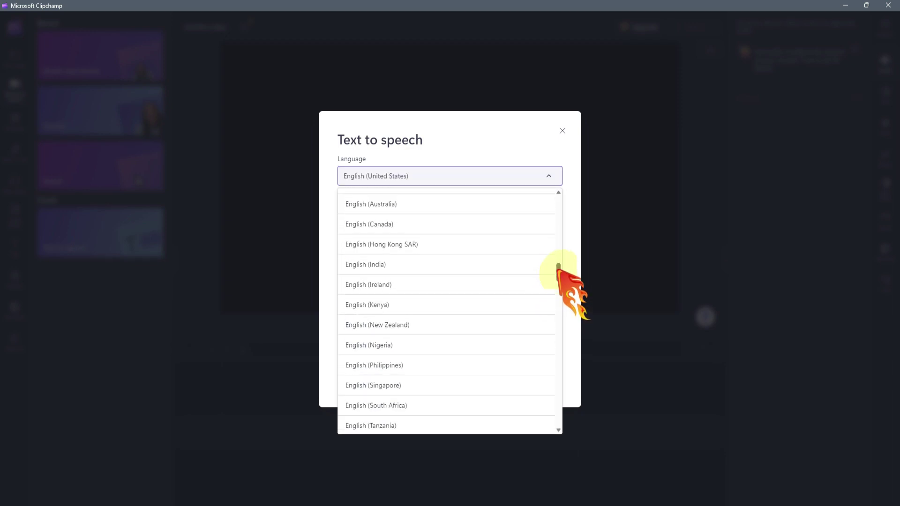
{"action": "left_click", "coordinate": [379, 347]}
{"action": "left_click", "coordinate": [425, 214]}
{"action": "left_click", "coordinate": [362, 255]}
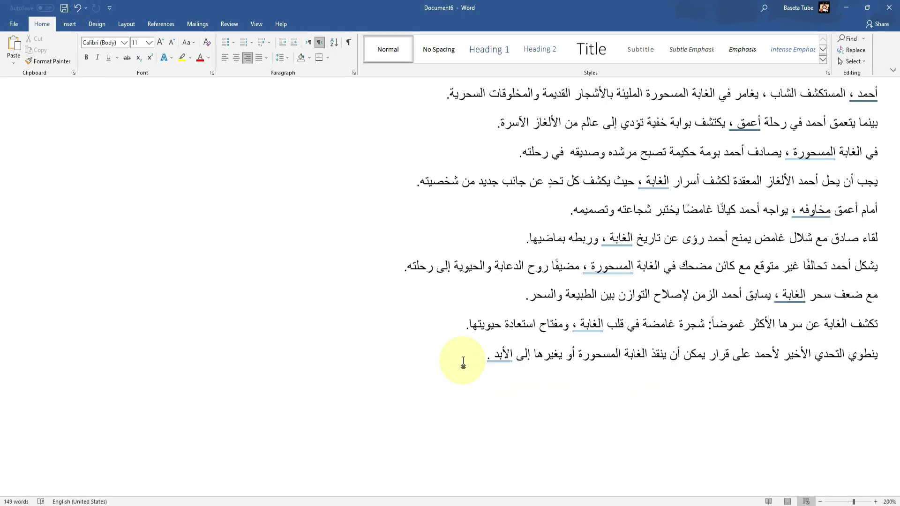
- Copy the scene description from ChatGPT's first prompt and translate it from English to Arabic in Google Translate
{"action": "left_click_drag", "start_coordinate": [468, 361], "coordinate": [894, 136]}
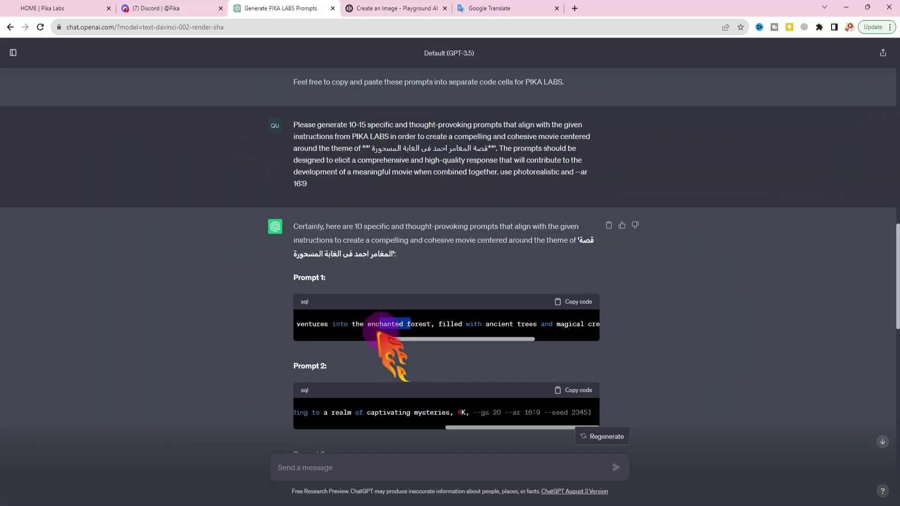
{"action": "mouse_move", "coordinate": [381, 328]}
{"action": "left_mouse_down"}
{"action": "mouse_move", "coordinate": [352, 323]}
{"action": "mouse_move", "coordinate": [404, 331]}
{"action": "mouse_move", "coordinate": [365, 322]}
{"action": "left_mouse_up"}
{"action": "left_click", "coordinate": [366, 322]}
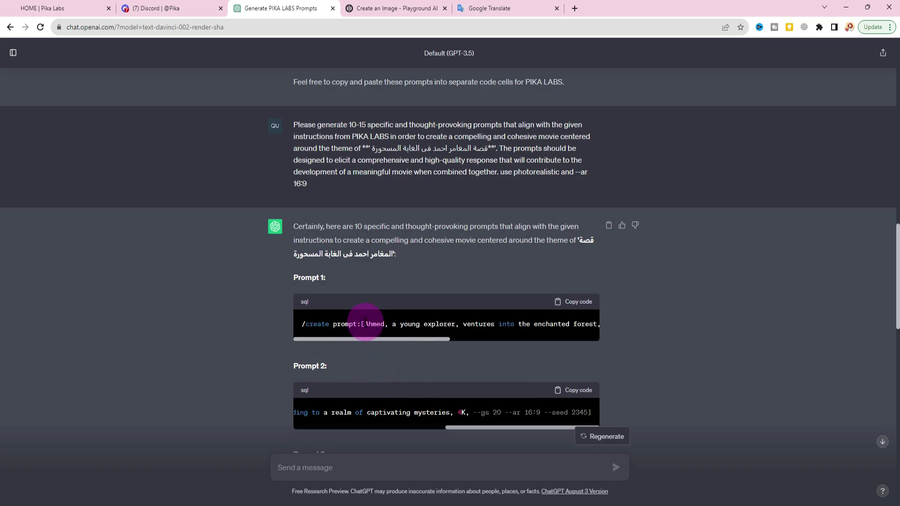
{"action": "left_click_drag", "start_coordinate": [430, 324], "coordinate": [507, 324]}
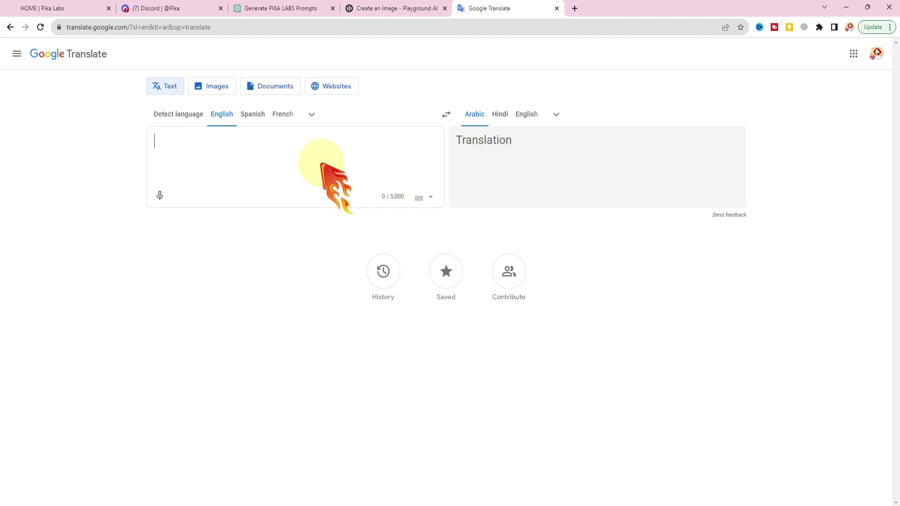
{"action": "type", "text": "Ahmed, a young explorer, ventures into the enchanted forest, filled with ancient trees and magical creatures"}
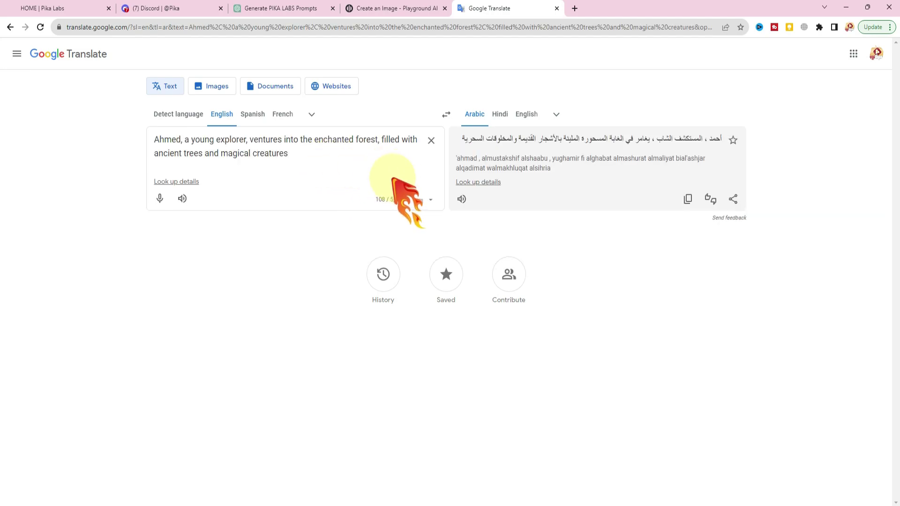
- Copy only the first Arabic sentence of the story narration from the Word document
{"action": "key", "text": "ctrl+a"}
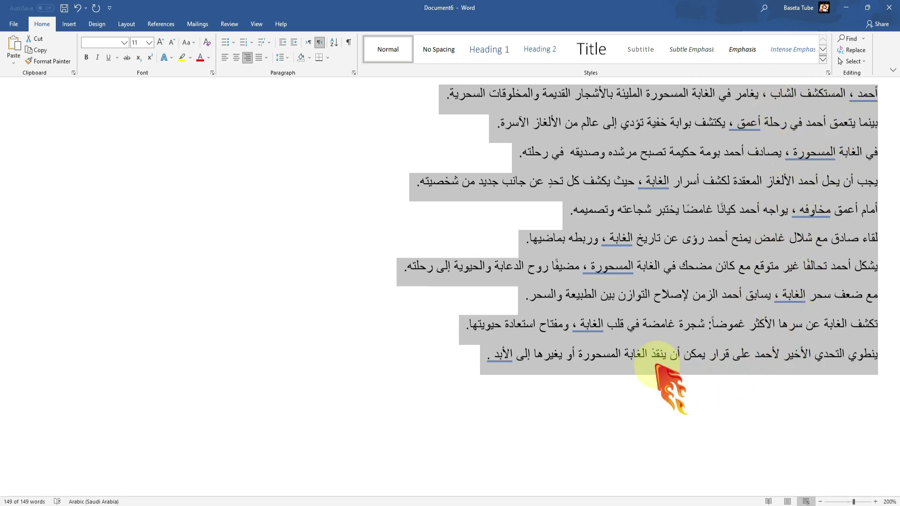
{"action": "key", "text": "ctrl+shift+Up"}
{"action": "key", "text": "ctrl+shift+Up"}
{"action": "key", "text": "ctrl+shift+Up"}
{"action": "key", "text": "ctrl+shift+Up"}
{"action": "key", "text": "ctrl+shift+Up"}
{"action": "key", "text": "ctrl+shift+Up"}
{"action": "key", "text": "ctrl+shift+Up"}
{"action": "key", "text": "ctrl+shift+Up"}
{"action": "key", "text": "ctrl+shift+Up"}
{"action": "key", "text": "ctrl+c"}
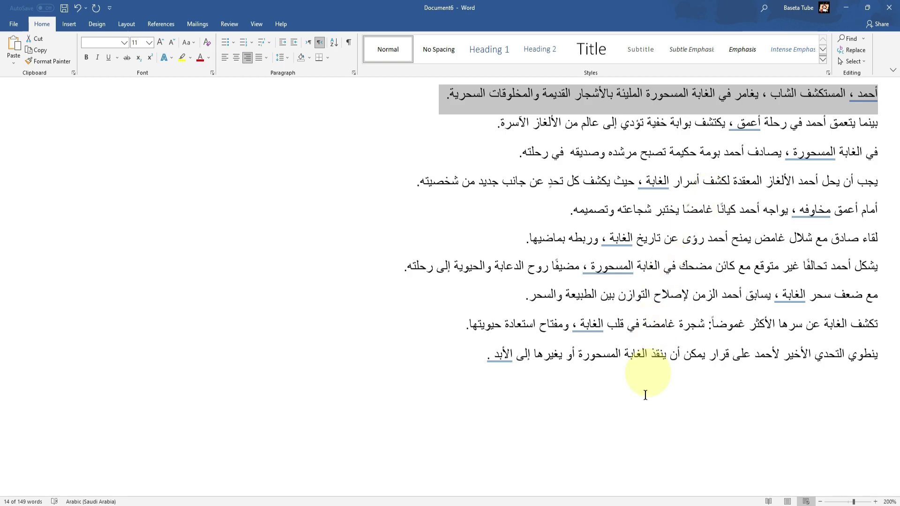
- Paste the copied Arabic sentence into Clipchamp's text-to-speech dialog, preview the speech and save the voiceover to the media
{"action": "left_click", "coordinate": [650, 487]}
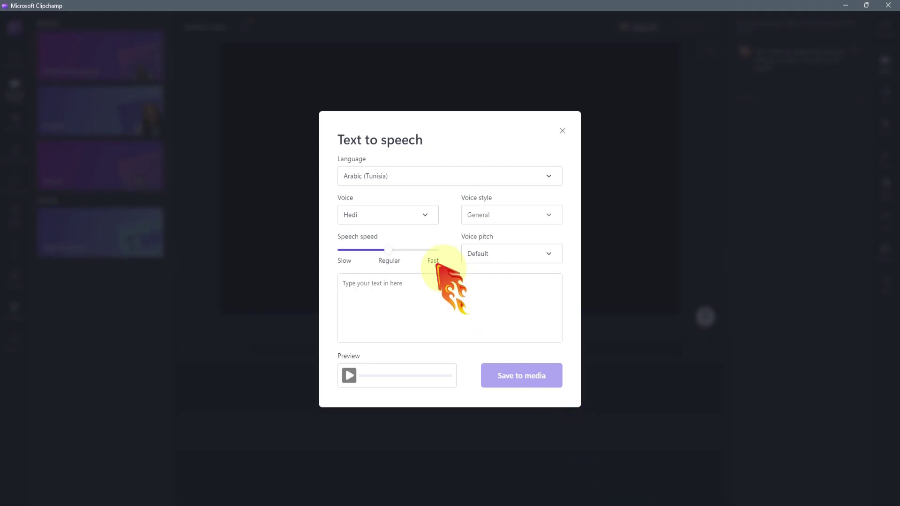
{"action": "left_click", "coordinate": [406, 292]}
{"action": "key", "text": "ctrl+v"}
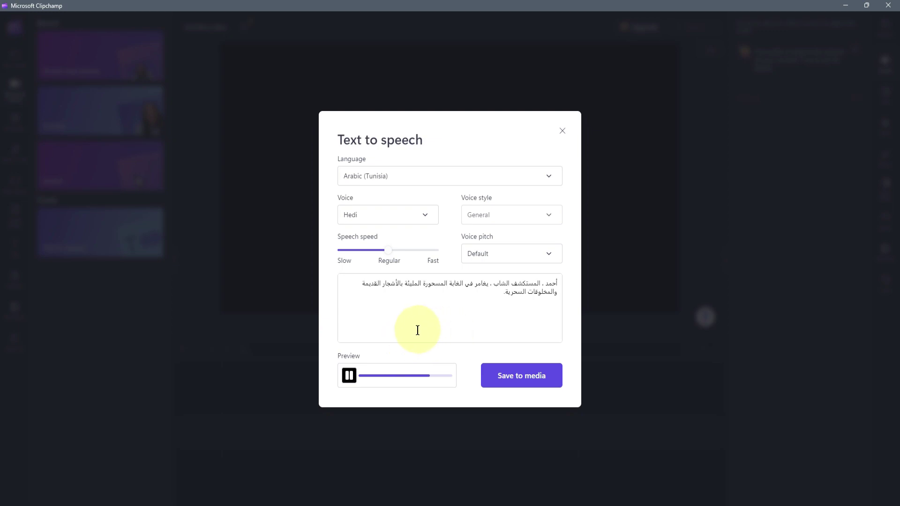
{"action": "left_click", "coordinate": [522, 376]}
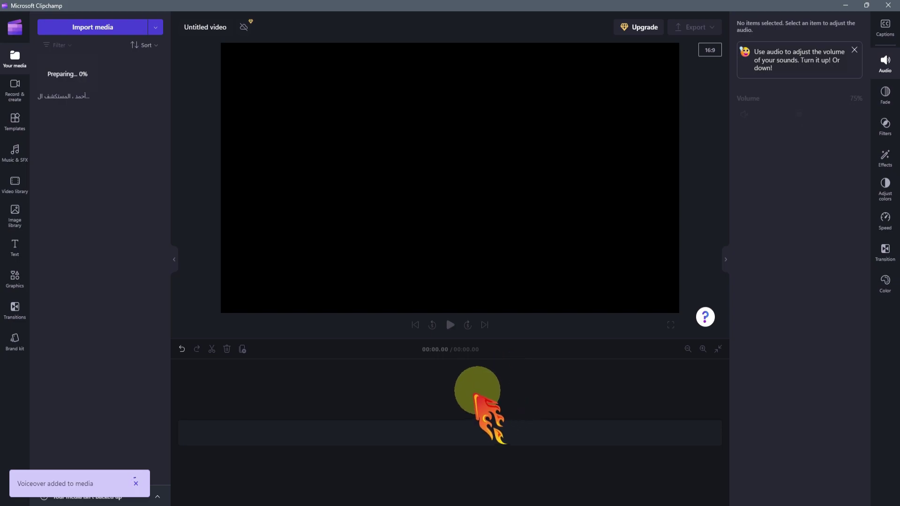
- Place the generated voiceover at the start of the timeline and start exporting the video
{"action": "left_click_drag", "start_coordinate": [67, 72], "coordinate": [225, 424]}
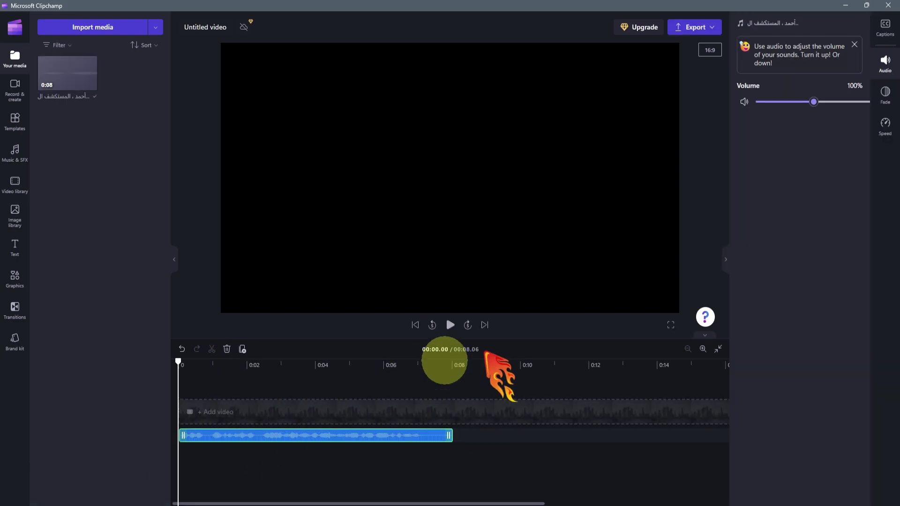
{"action": "left_click", "coordinate": [707, 27]}
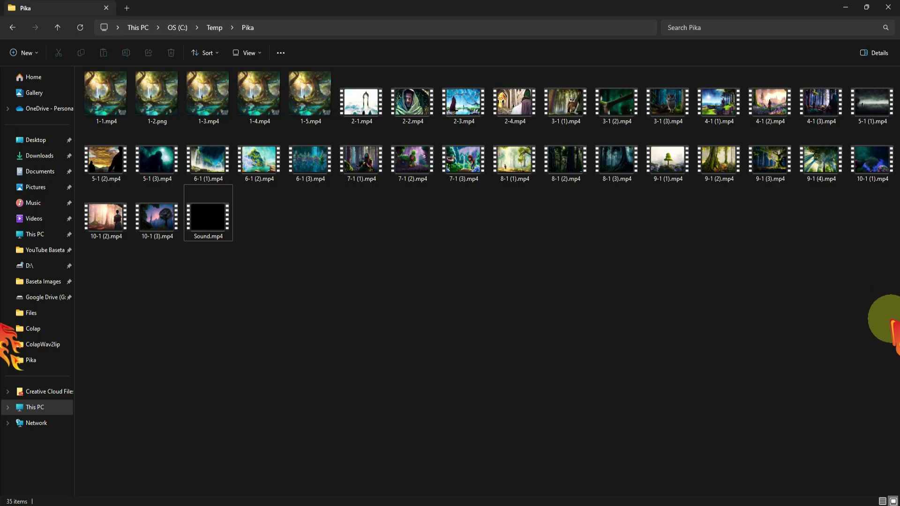
- Select all files in the Pika folder and import them into the media library of the CapCut project
{"action": "left_click_drag", "start_coordinate": [887, 323], "coordinate": [33, 33]}
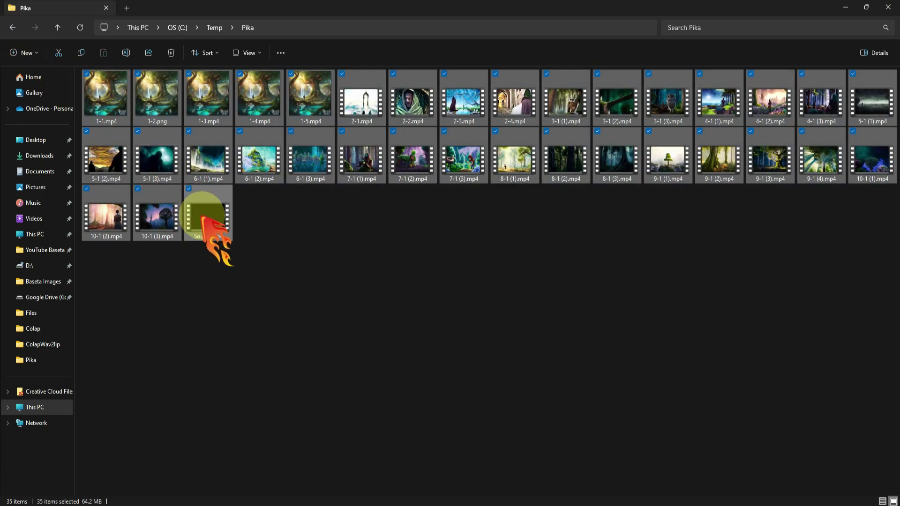
{"action": "left_click_drag", "start_coordinate": [202, 221], "coordinate": [653, 498]}
{"action": "left_click_drag", "start_coordinate": [571, 447], "coordinate": [161, 227]}
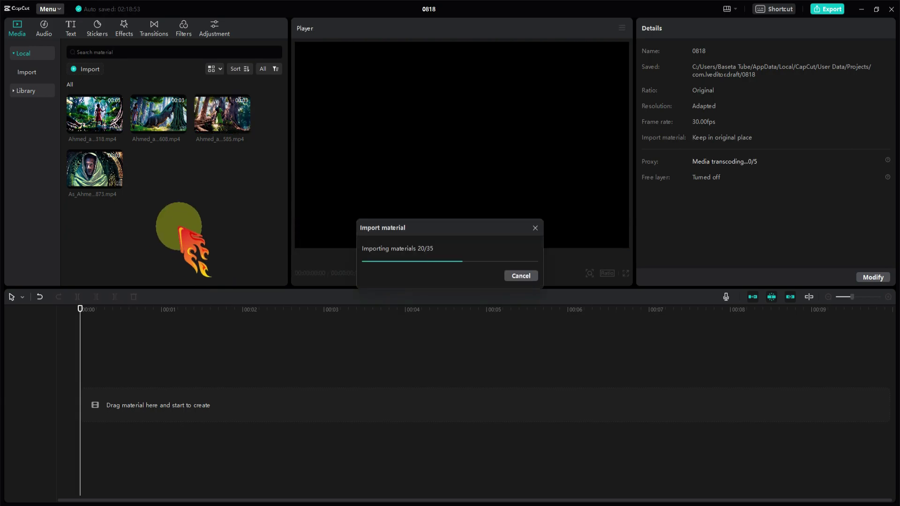
- Add Sound.mp4 to the timeline, extract its audio to a separate track and delete its video clip
{"action": "left_click_drag", "start_coordinate": [136, 256], "coordinate": [98, 406]}
{"action": "right_click", "coordinate": [192, 401]}
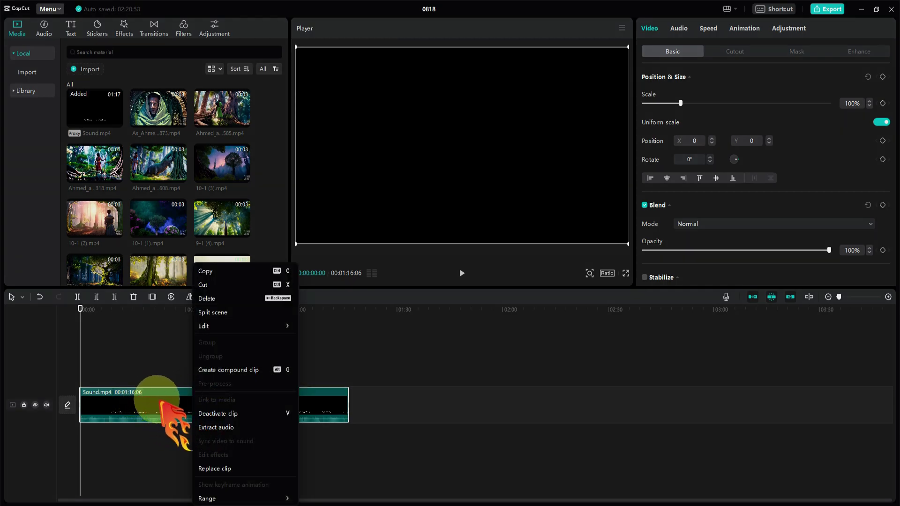
{"action": "left_click", "coordinate": [216, 426]}
{"action": "key", "text": "Delete"}
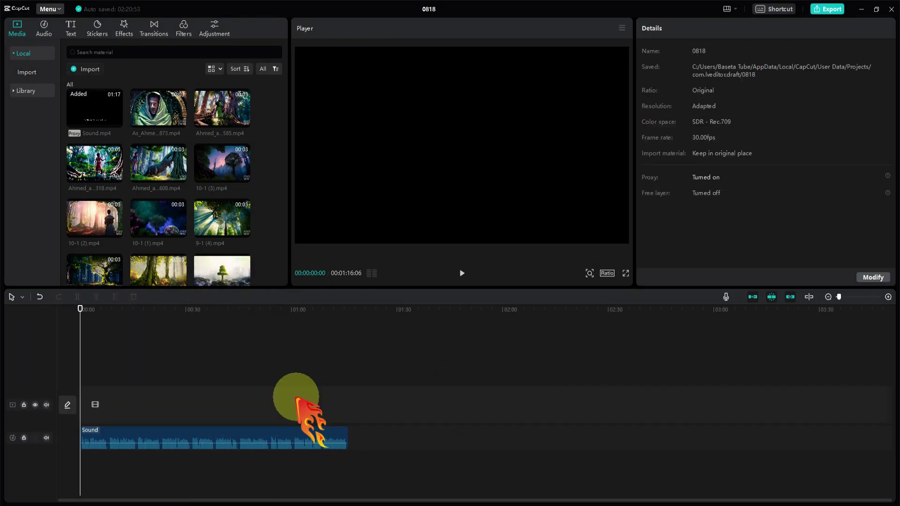
- Line up 1-3.mp4, 1-4.mp4, 1-5.mp4 and the three Ahmed_a_young clips from the start of the video track above the Sound audio
{"action": "left_click", "coordinate": [889, 297]}
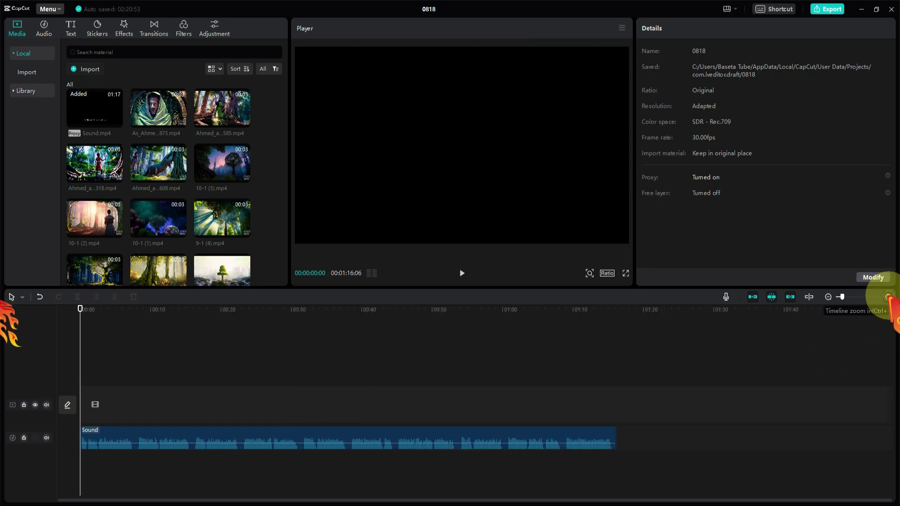
{"action": "left_click", "coordinate": [889, 297]}
{"action": "left_click_drag", "start_coordinate": [222, 108], "coordinate": [82, 411]}
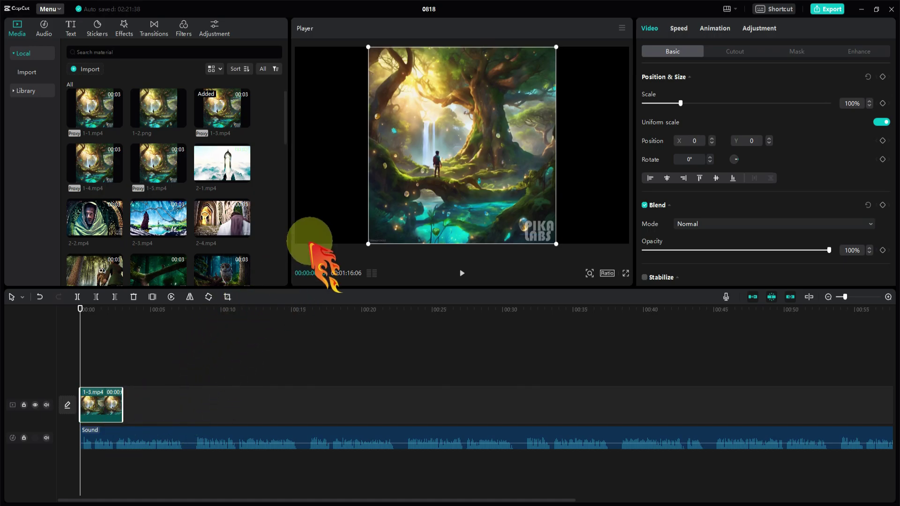
{"action": "left_click_drag", "start_coordinate": [95, 163], "coordinate": [129, 411]}
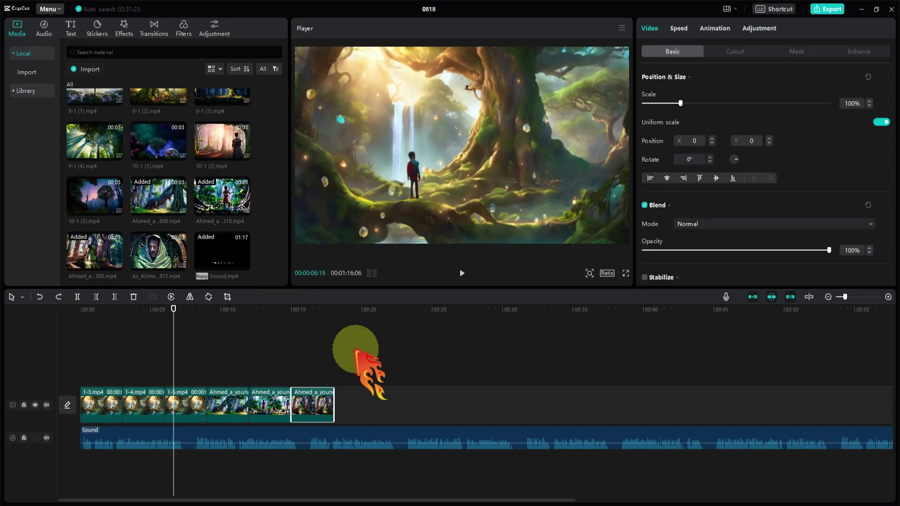
- Add transitions between all six timeline clips, using the Clouds 1 mask transition between the last two
{"action": "left_click_drag", "start_coordinate": [172, 309], "coordinate": [300, 314]}
{"action": "left_click", "coordinate": [154, 27]}
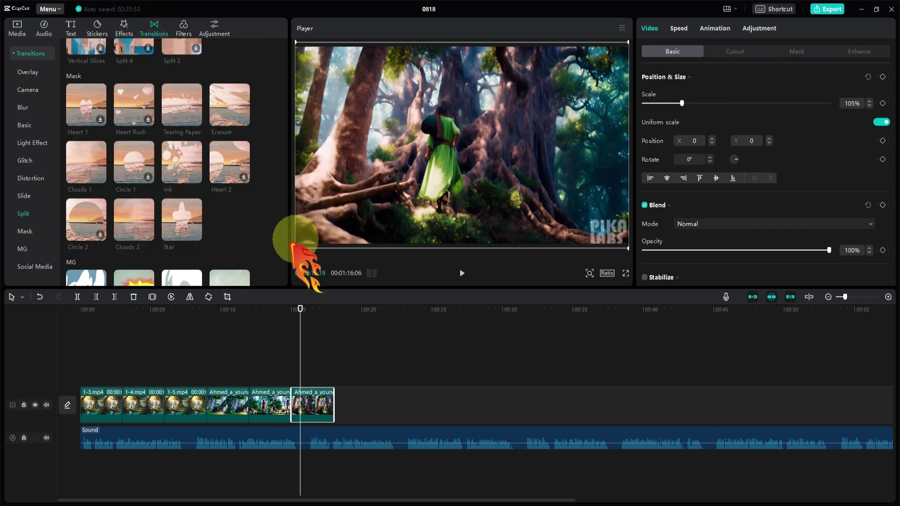
{"action": "left_click", "coordinate": [175, 356]}
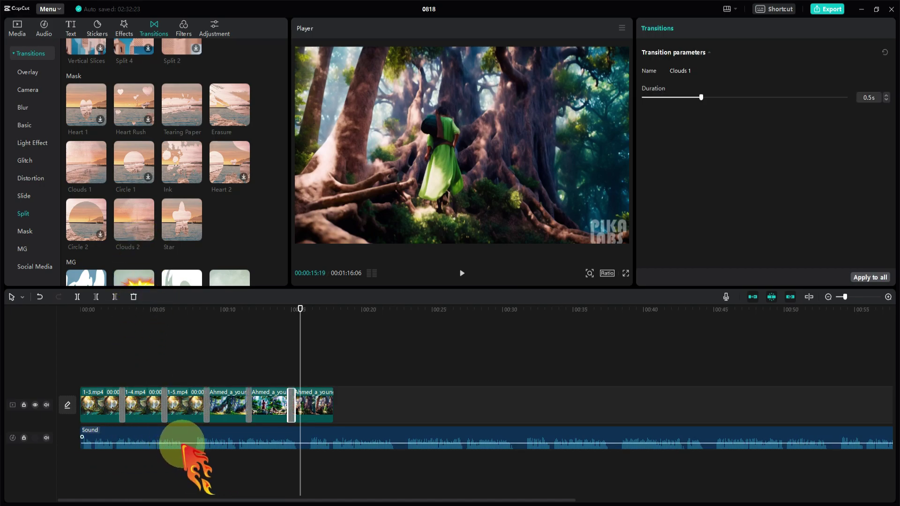
- Select all six clips on the video track and increase their playback speed together
{"action": "left_click", "coordinate": [100, 402]}
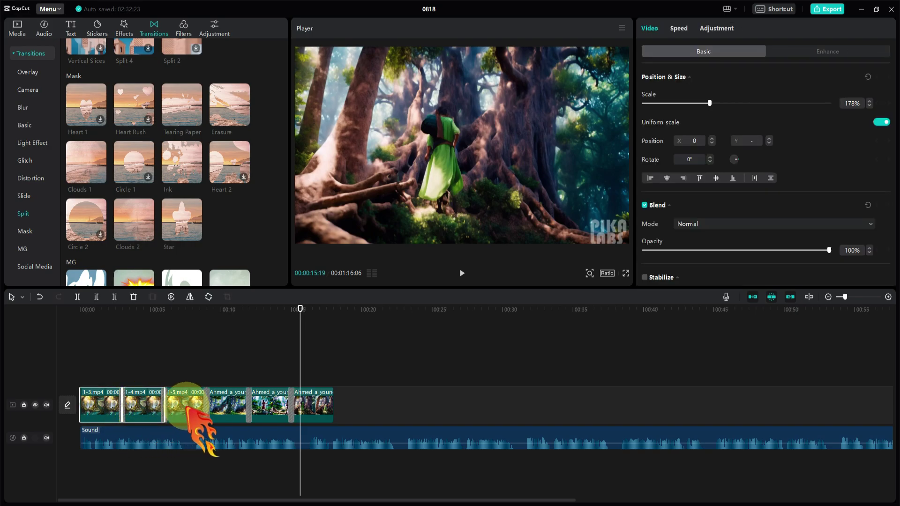
{"action": "left_click", "coordinate": [229, 401], "text": "ctrl"}
{"action": "left_click", "coordinate": [269, 403], "text": "ctrl"}
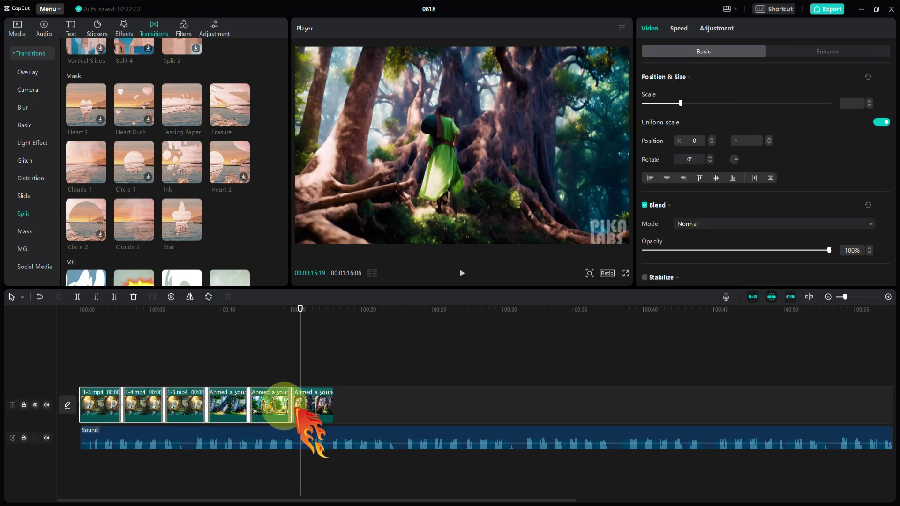
{"action": "left_click", "coordinate": [313, 403], "text": "ctrl"}
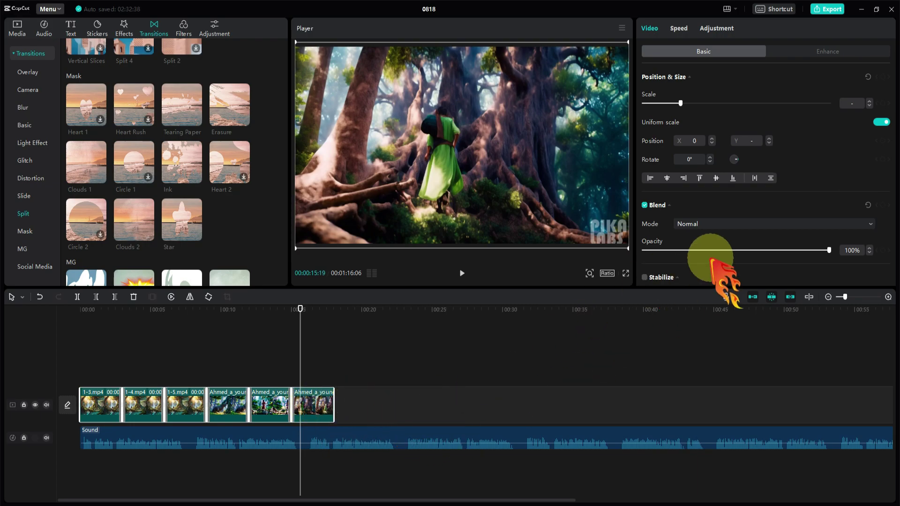
{"action": "left_click", "coordinate": [679, 29]}
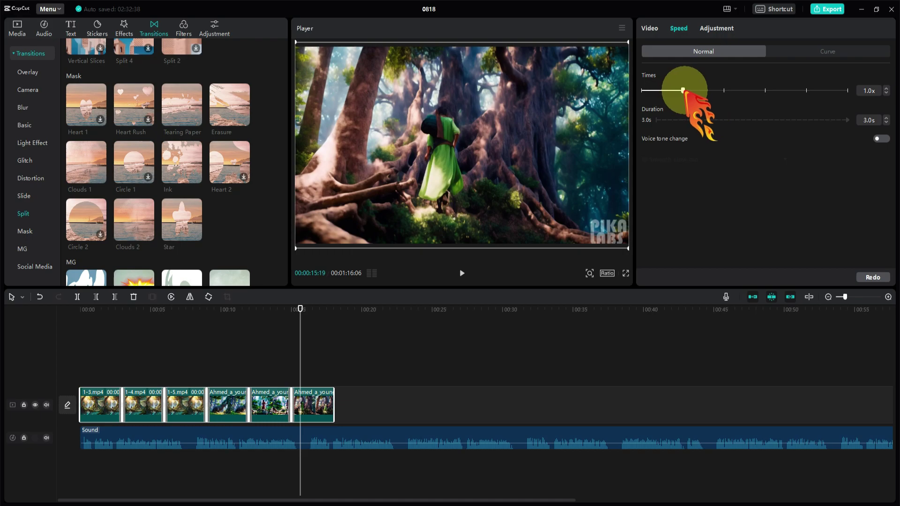
{"action": "left_click_drag", "start_coordinate": [685, 90], "coordinate": [725, 89]}
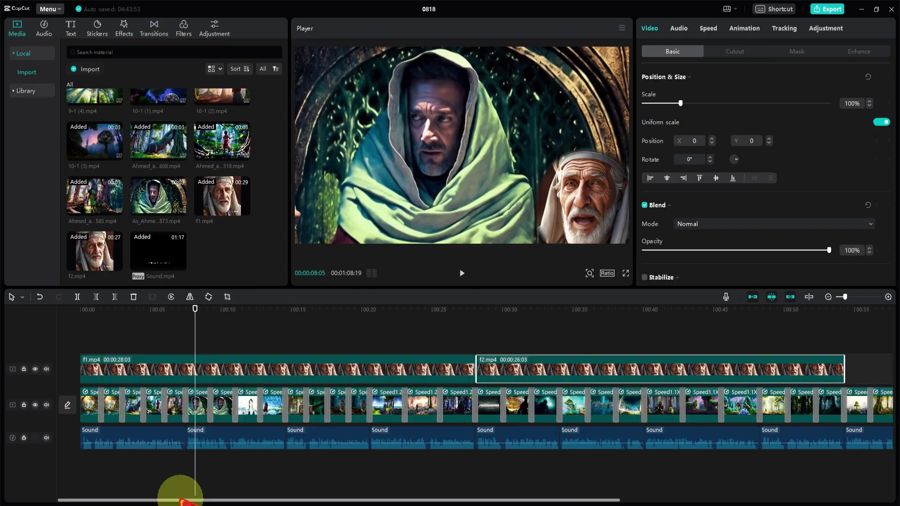
{"action": "left_click_drag", "start_coordinate": [177, 498], "coordinate": [365, 500]}
{"action": "left_click_drag", "start_coordinate": [248, 498], "coordinate": [77, 498]}
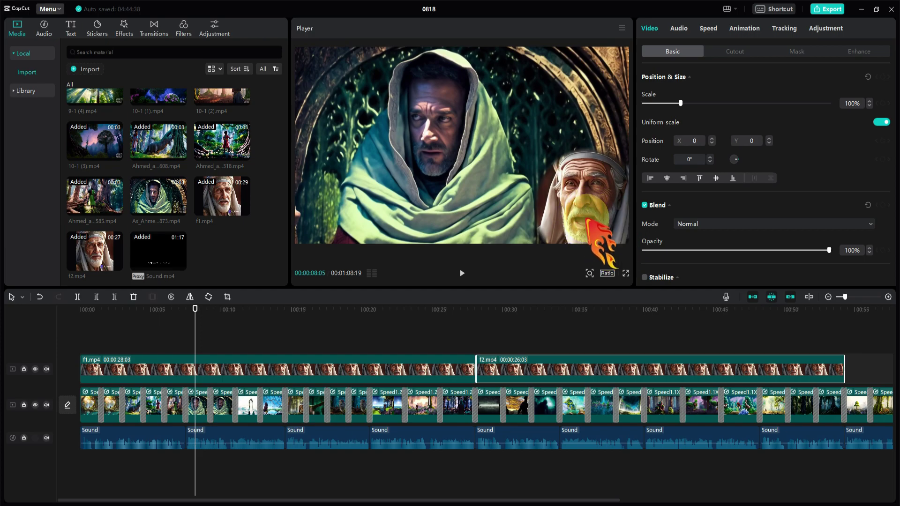
- Apply a Circle mask to the f2.mp4 narrator clip and enlarge it to about 431 by 433 around the face
{"action": "left_click", "coordinate": [519, 309]}
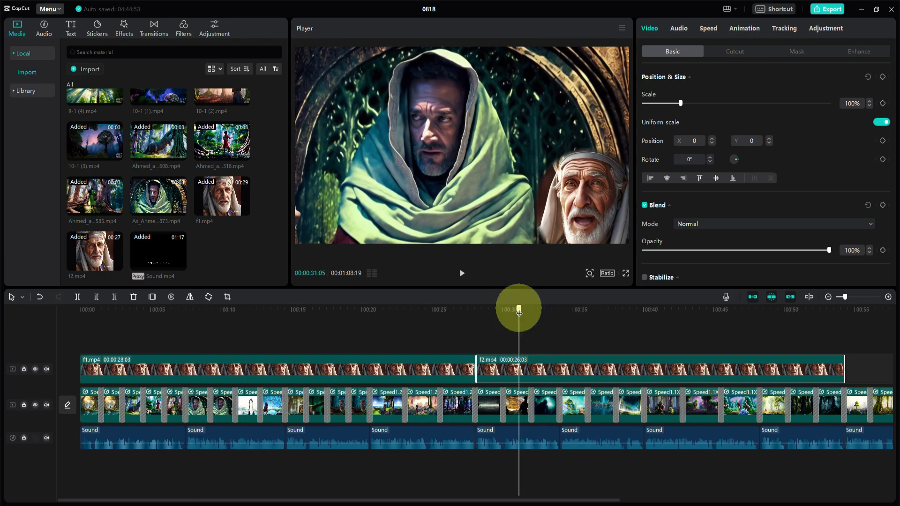
{"action": "left_click", "coordinate": [797, 52]}
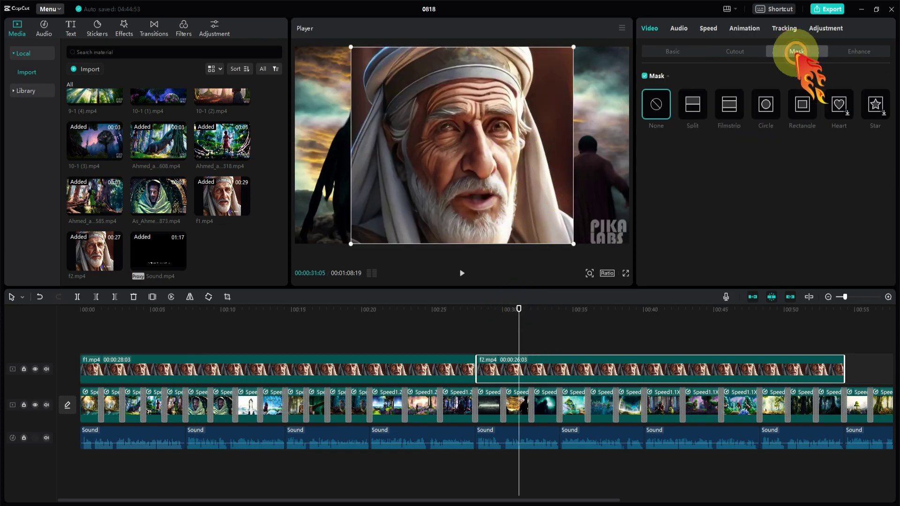
{"action": "left_click", "coordinate": [765, 104]}
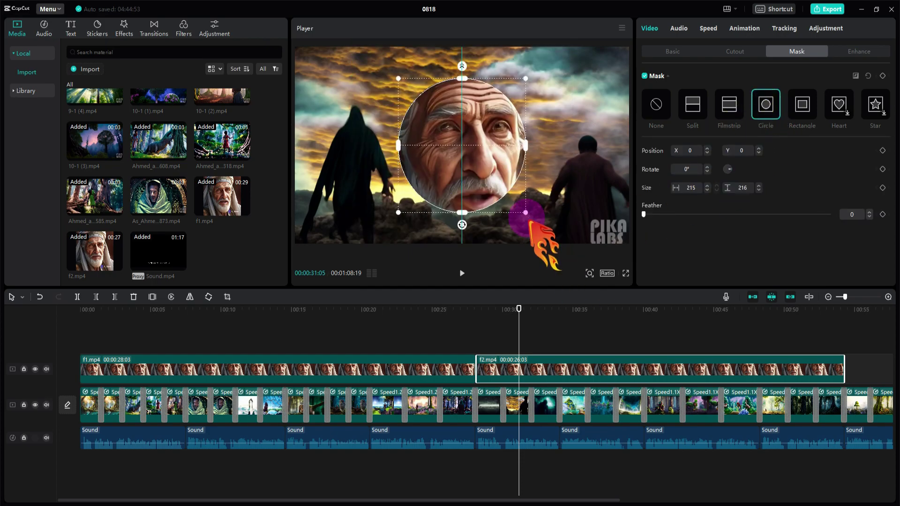
{"action": "left_click_drag", "start_coordinate": [535, 221], "coordinate": [556, 243]}
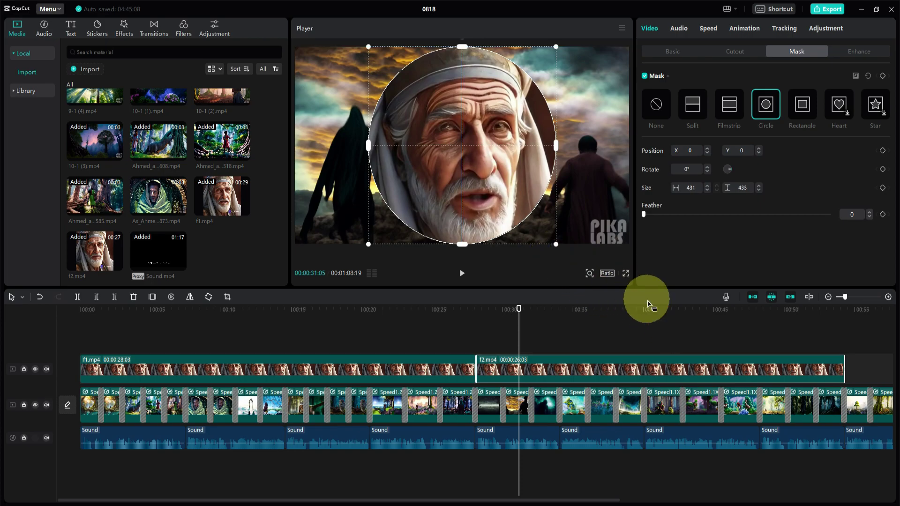
- Scale the f2.mp4 narrator clip to 55% and place it in the frame's lower-right corner at about X 1530, Y -601
{"action": "left_click", "coordinate": [673, 51]}
{"action": "left_click_drag", "start_coordinate": [351, 47], "coordinate": [594, 195]}
{"action": "left_click", "coordinate": [641, 310]}
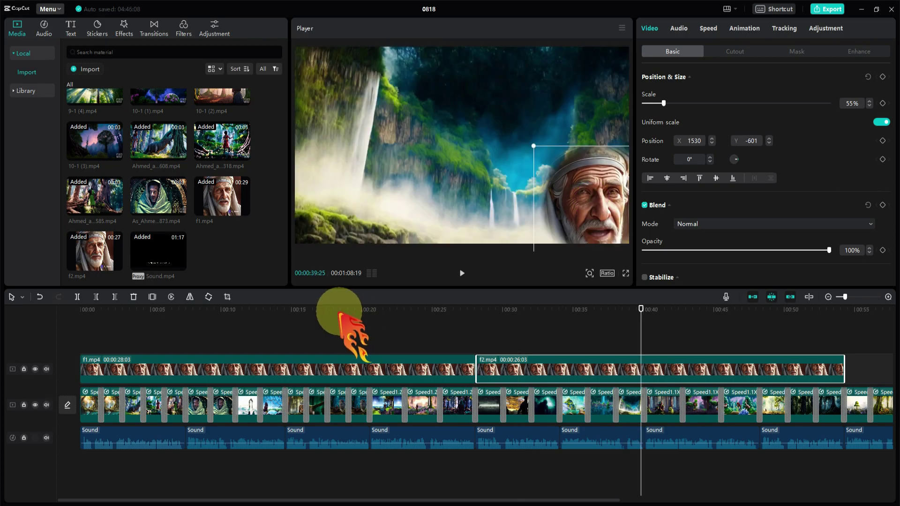
- Add the Magic Frame effect from the Dark category above the clips at the timeline start and preview it near one second
{"action": "left_click", "coordinate": [123, 23]}
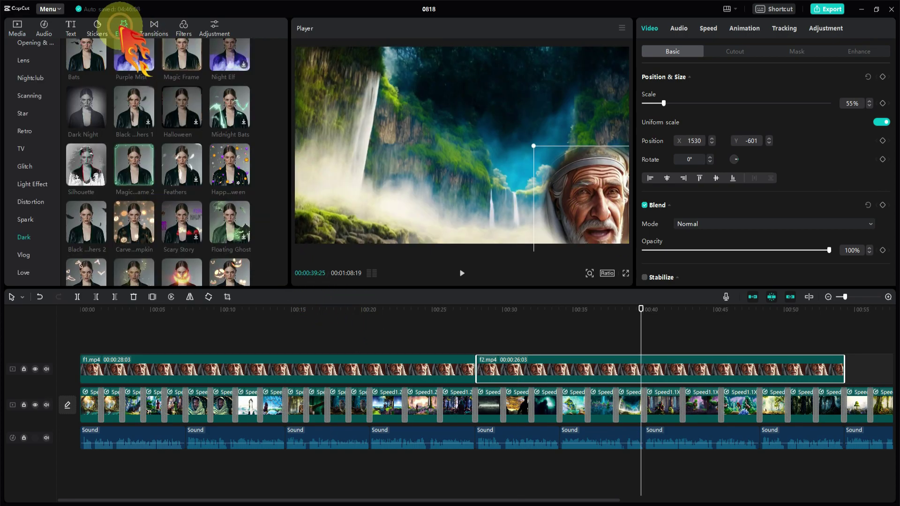
{"action": "scroll", "coordinate": [234, 126], "scroll_direction": "up", "scroll_amount": 1}
{"action": "left_click_drag", "start_coordinate": [188, 96], "coordinate": [80, 348]}
{"action": "left_click", "coordinate": [98, 310]}
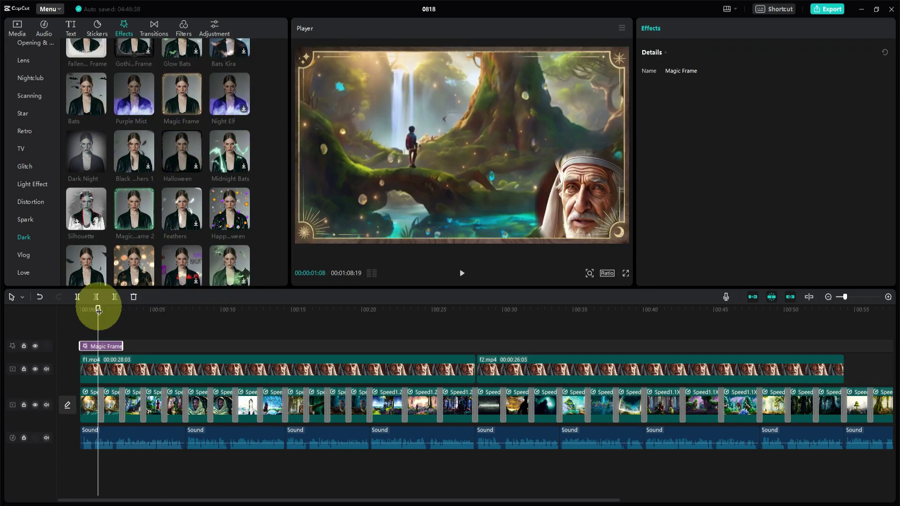
- Layer the Purple Mist effect above Magic Frame at the timeline start and extend Magic Frame to the end of f2.mp4
{"action": "left_click_drag", "start_coordinate": [134, 94], "coordinate": [85, 334]}
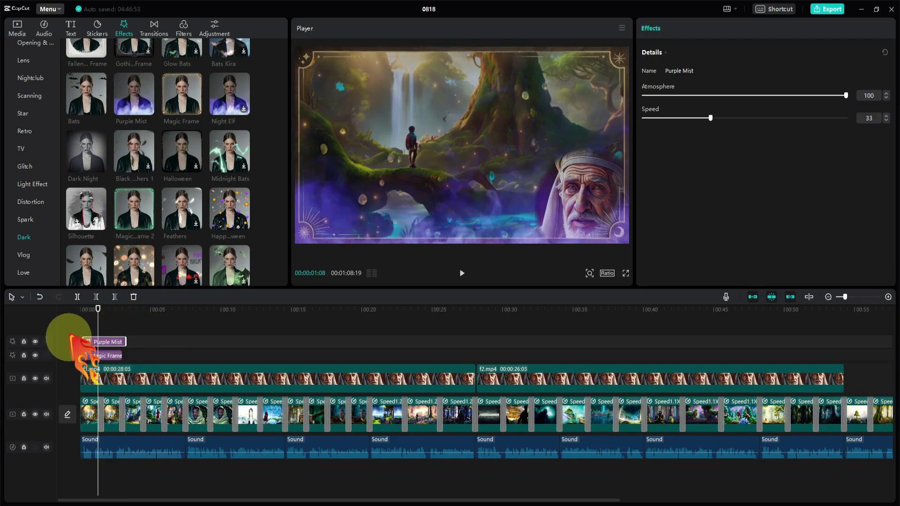
{"action": "mouse_move", "coordinate": [97, 310]}
{"action": "left_mouse_down"}
{"action": "mouse_move", "coordinate": [115, 307]}
{"action": "mouse_move", "coordinate": [98, 310]}
{"action": "left_mouse_up"}
{"action": "left_click_drag", "start_coordinate": [100, 341], "coordinate": [843, 374]}
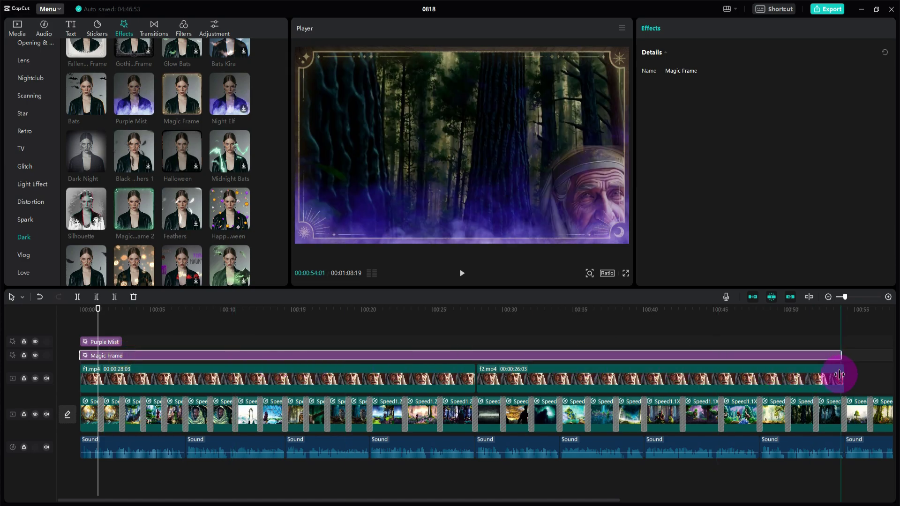